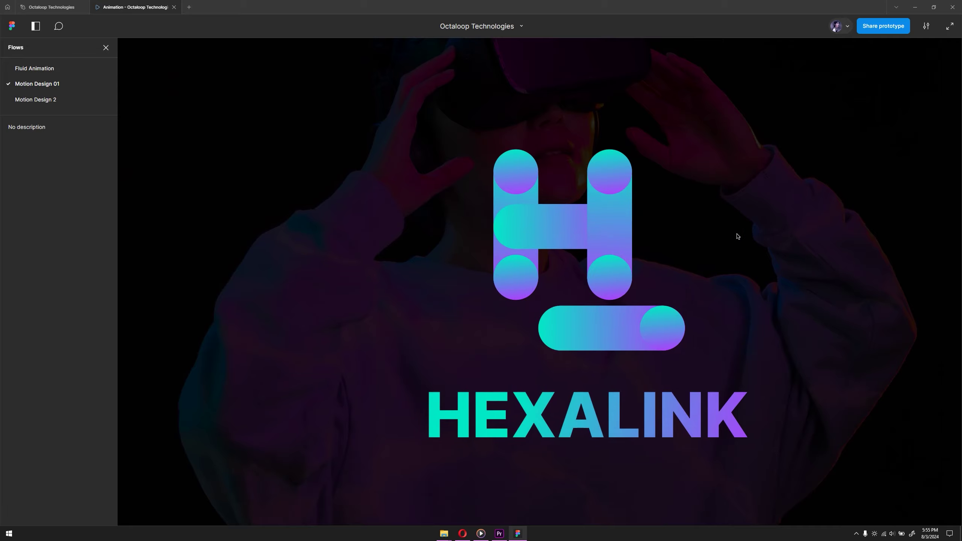
- Advance the prototype presentation to the Motion Design 2 flow
{"action": "key", "text": "Right"}
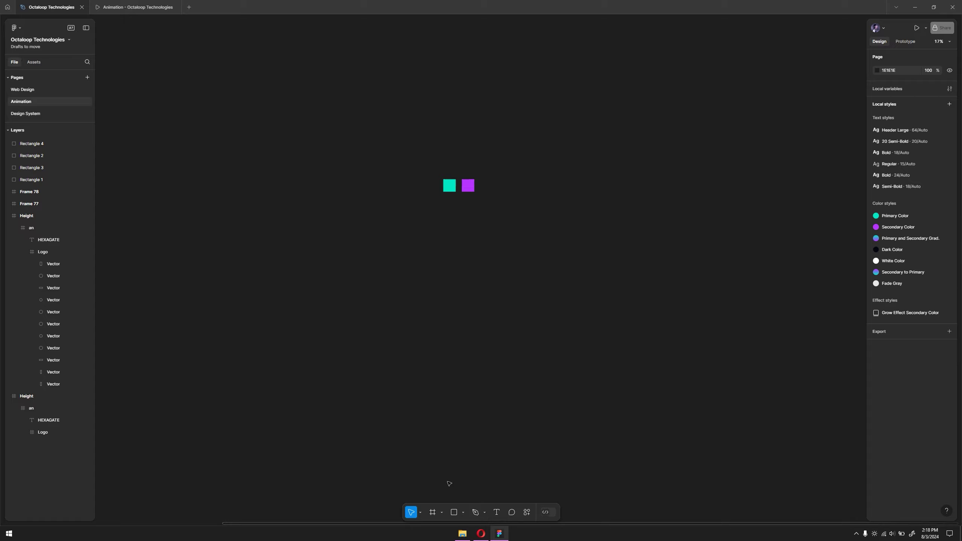
- Draw a new frame, Frame 79, below the two squares and size it 1920 × 1080
{"action": "left_click", "coordinate": [442, 512]}
{"action": "left_click", "coordinate": [447, 477]}
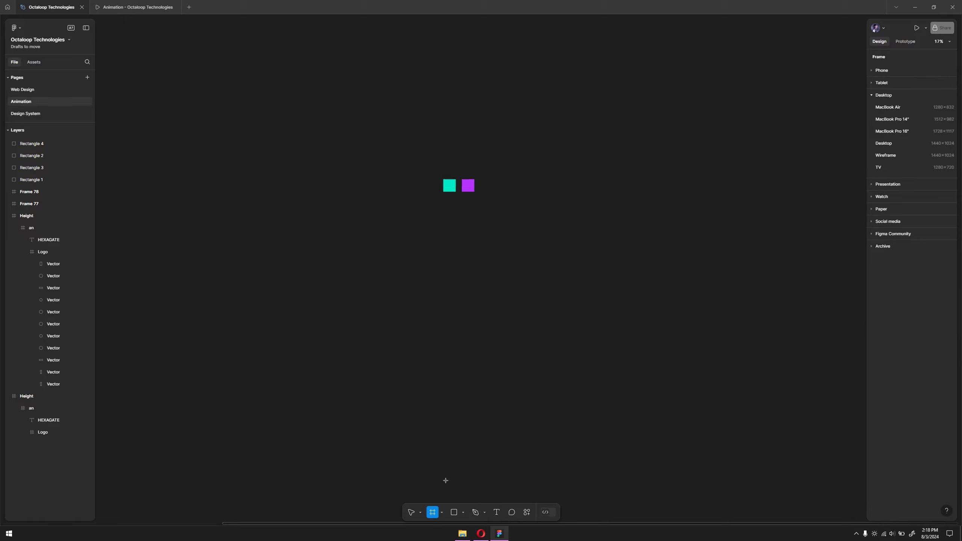
{"action": "left_click", "coordinate": [441, 512]}
{"action": "left_click", "coordinate": [443, 477]}
{"action": "left_click_drag", "start_coordinate": [369, 219], "coordinate": [496, 305]}
{"action": "scroll", "coordinate": [404, 275], "scroll_direction": "up", "scroll_amount": 4}
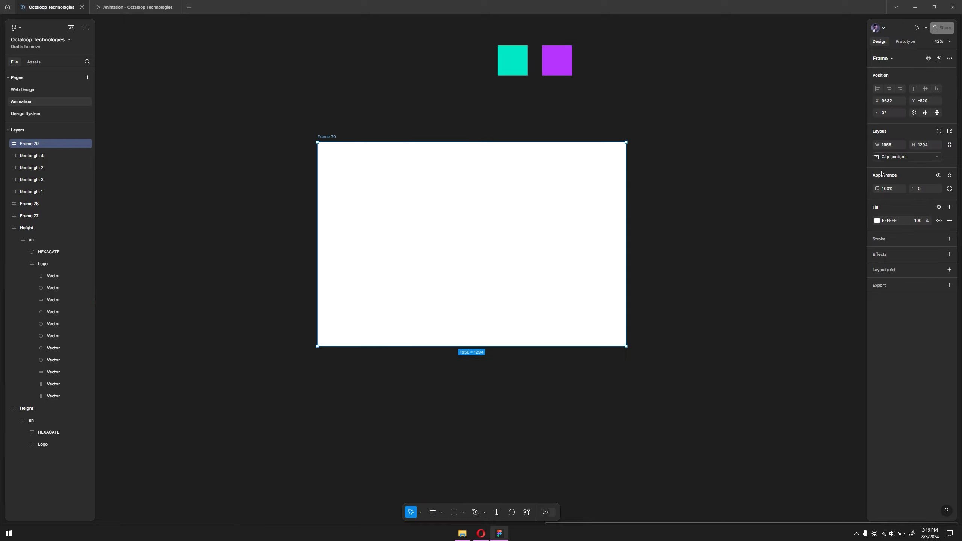
{"action": "left_click", "coordinate": [885, 146]}
{"action": "type", "text": "1"}
{"action": "key", "text": "Tab"}
{"action": "type", "text": "1080"}
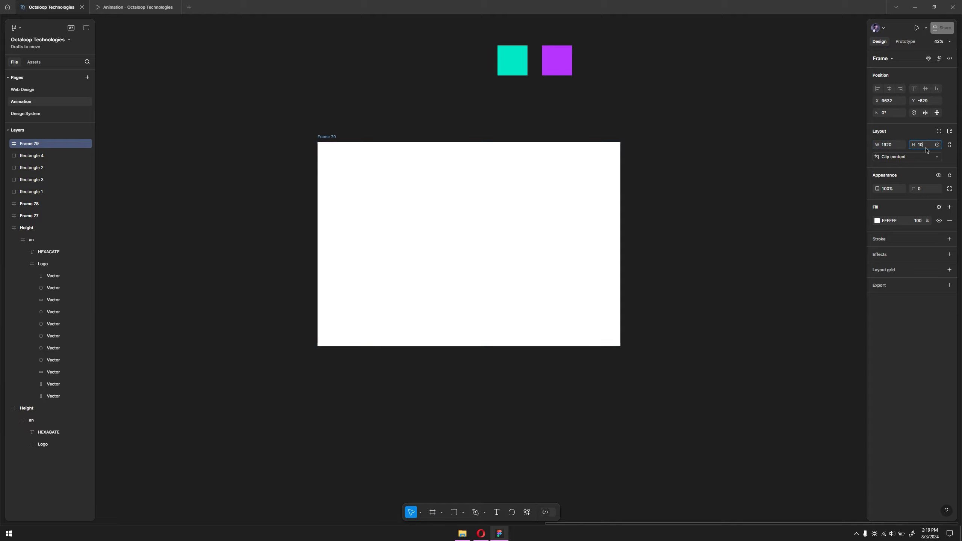
{"action": "key", "text": "Return"}
{"action": "scroll", "coordinate": [463, 213], "scroll_direction": "up", "scroll_amount": 1}
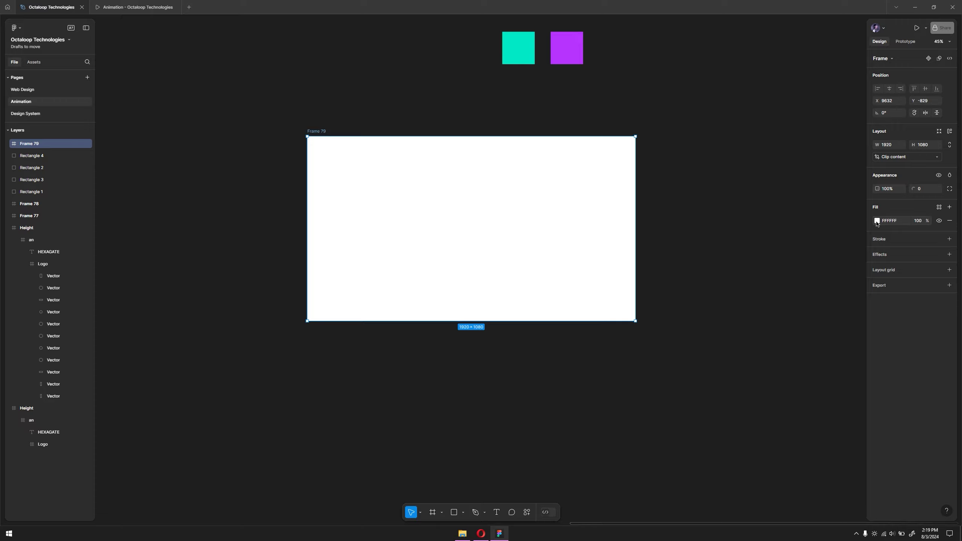
- Change Frame 79's fill to an image using the VR-headset photo
{"action": "left_click", "coordinate": [877, 221]}
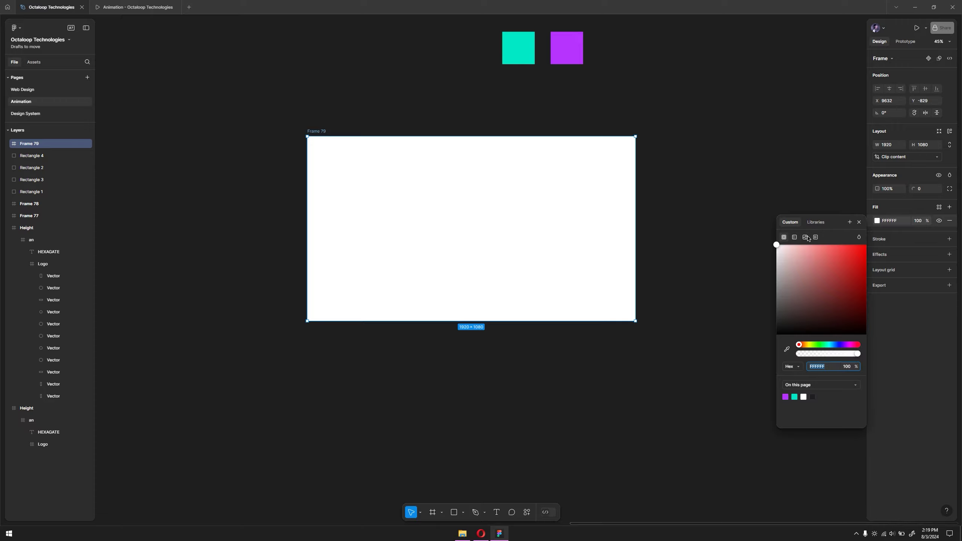
{"action": "left_click", "coordinate": [805, 237]}
{"action": "left_click", "coordinate": [819, 298]}
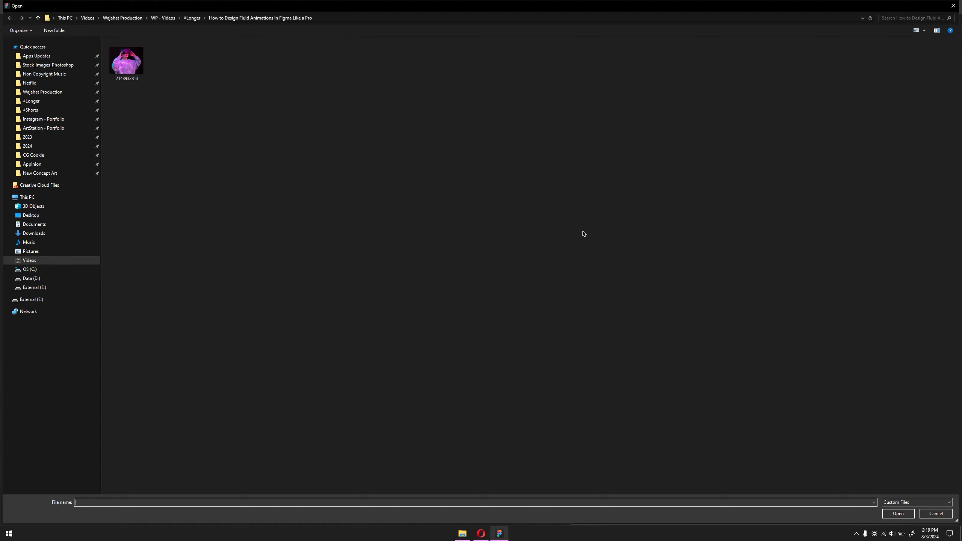
{"action": "double_click", "coordinate": [137, 71]}
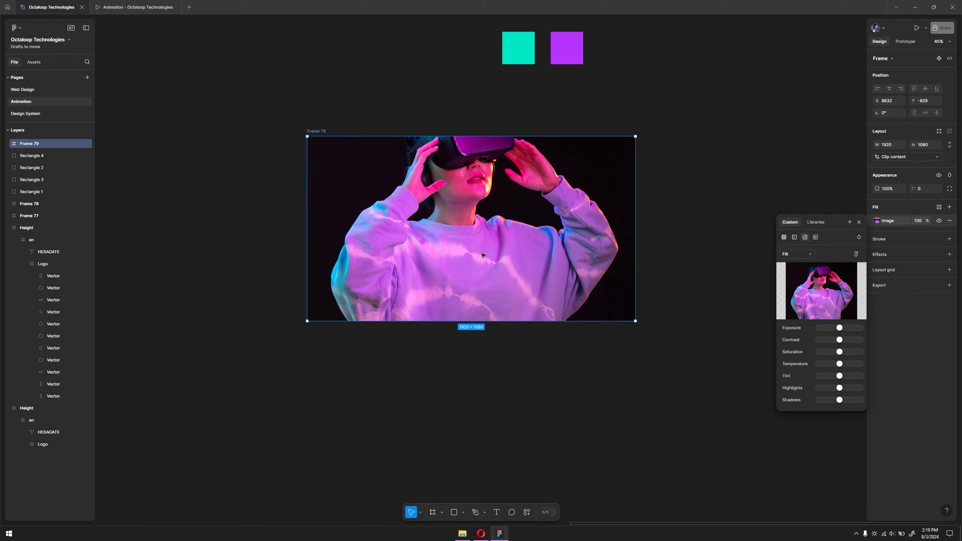
- Drop the photo's exposure and highlights to their minimum to darken it
{"action": "scroll", "coordinate": [817, 317], "scroll_direction": "up", "scroll_amount": 1}
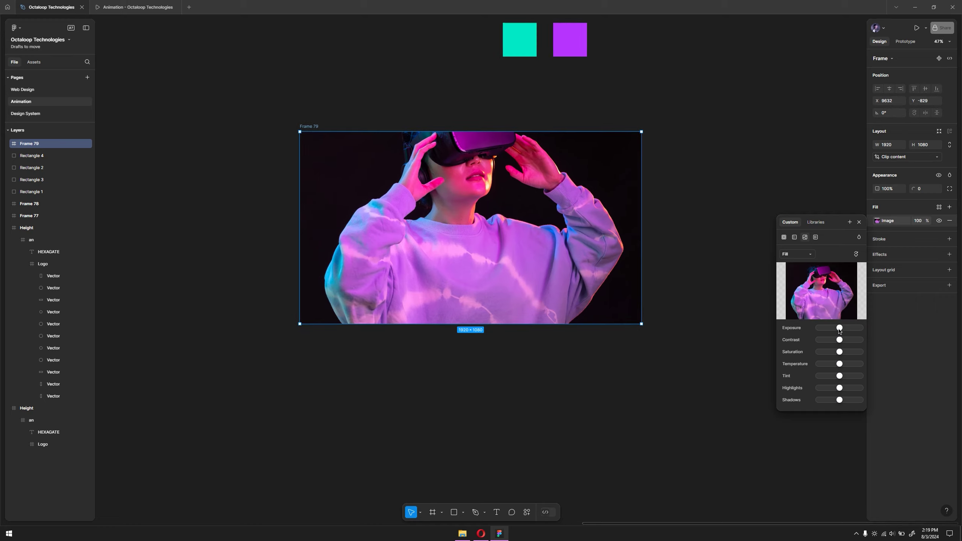
{"action": "left_click_drag", "start_coordinate": [839, 329], "coordinate": [794, 331]}
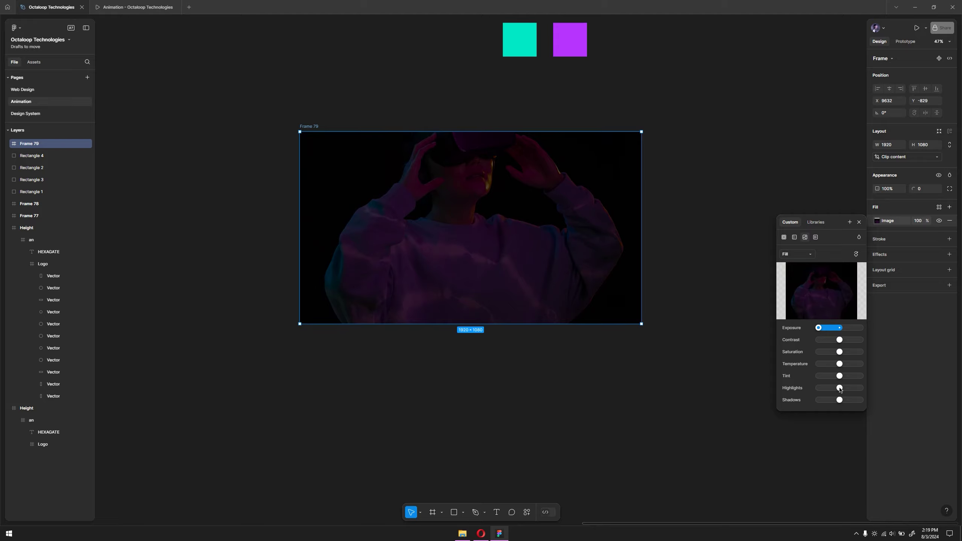
{"action": "left_click_drag", "start_coordinate": [839, 388], "coordinate": [764, 391]}
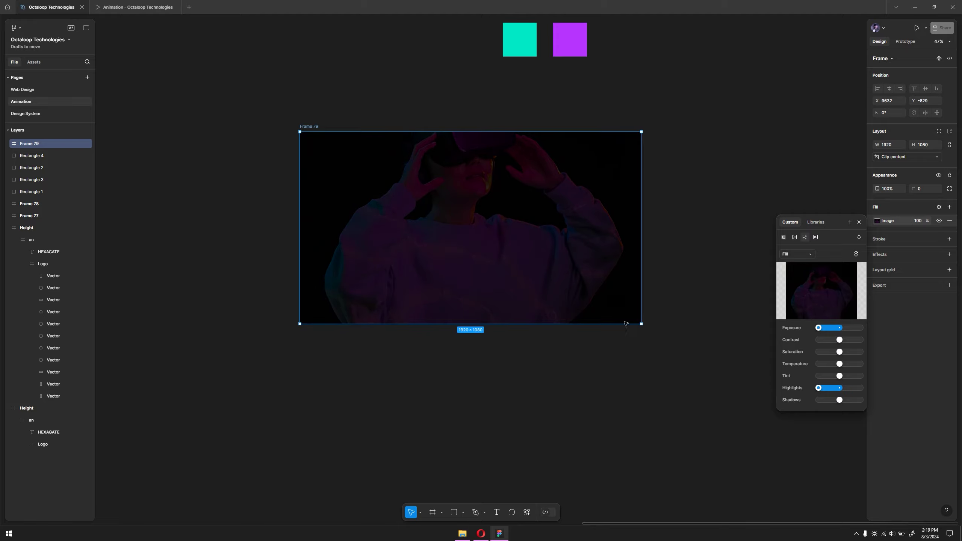
- Draw a small circle, Ellipse 1, inside Frame 79
{"action": "scroll", "coordinate": [546, 128], "scroll_direction": "up", "scroll_amount": 2}
{"action": "left_click", "coordinate": [545, 128]}
{"action": "left_click_drag", "start_coordinate": [473, 50], "coordinate": [630, 106]}
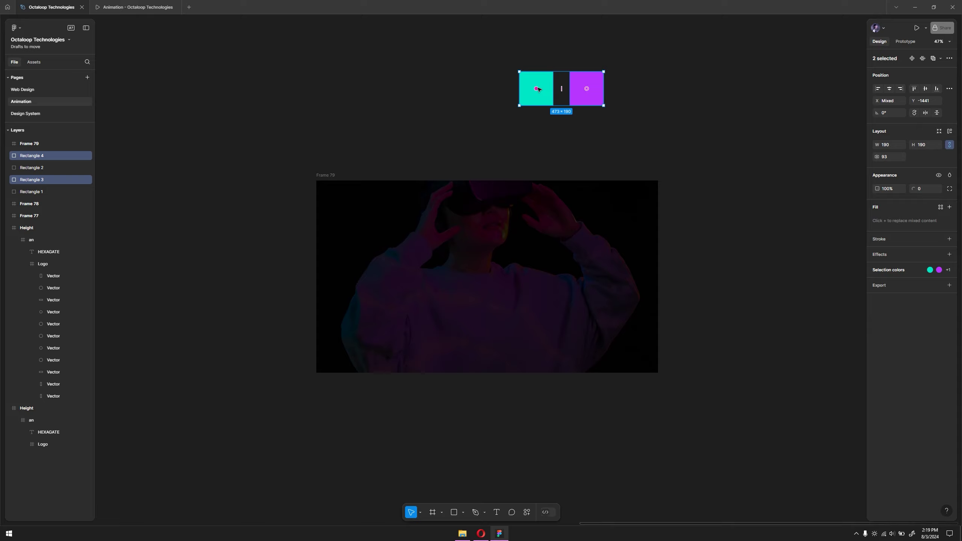
{"action": "left_click", "coordinate": [548, 145]}
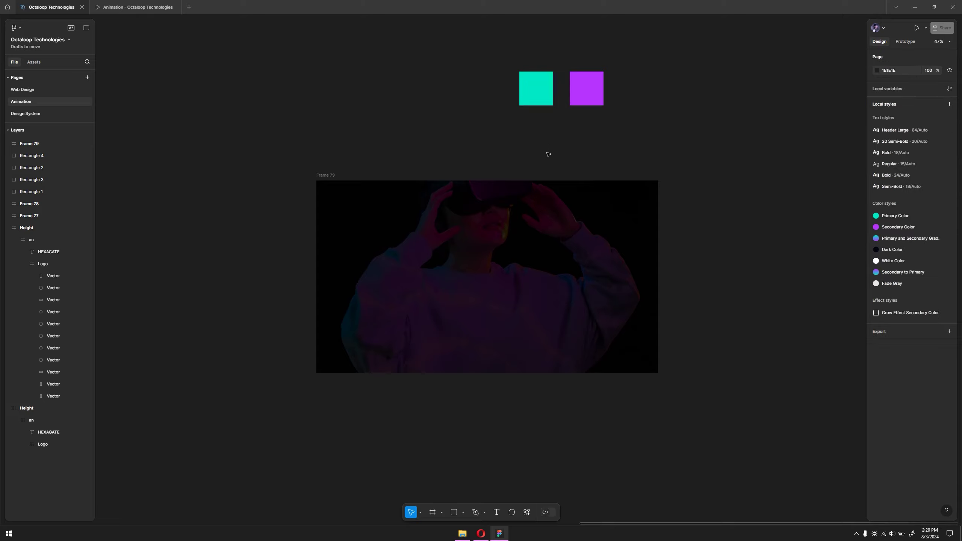
{"action": "left_click", "coordinate": [463, 512]}
{"action": "left_click", "coordinate": [472, 466]}
{"action": "scroll", "coordinate": [462, 270], "scroll_direction": "up", "scroll_amount": 3}
{"action": "left_click_drag", "start_coordinate": [454, 224], "coordinate": [477, 246]}
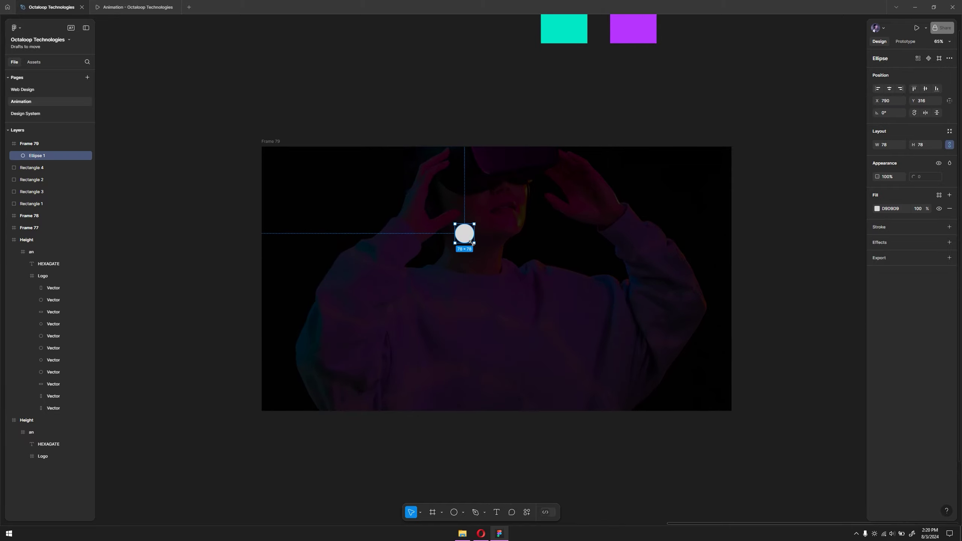
- Give the circle a linear gradient from teal 02E8C6 to purple B734FE, sampled from the squares
{"action": "left_click", "coordinate": [877, 209]}
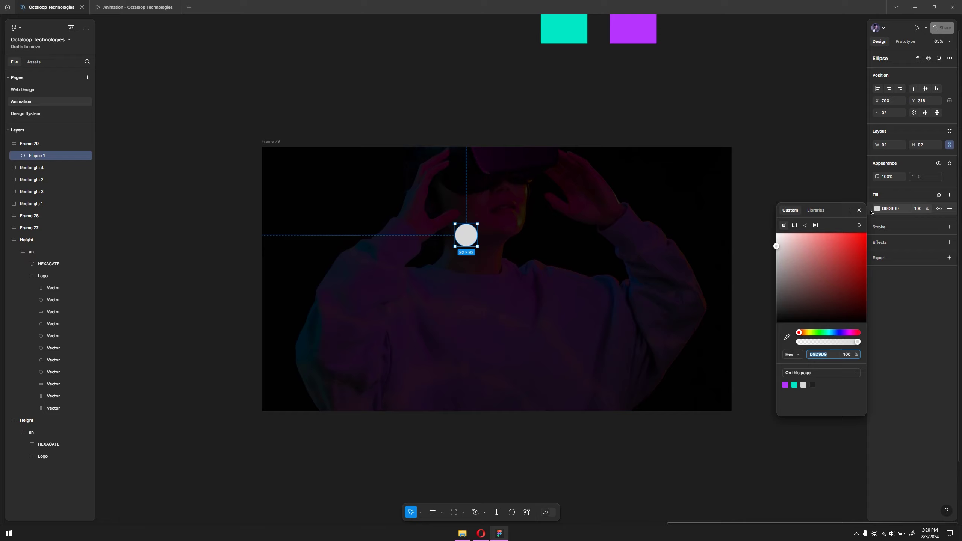
{"action": "left_click", "coordinate": [795, 226]}
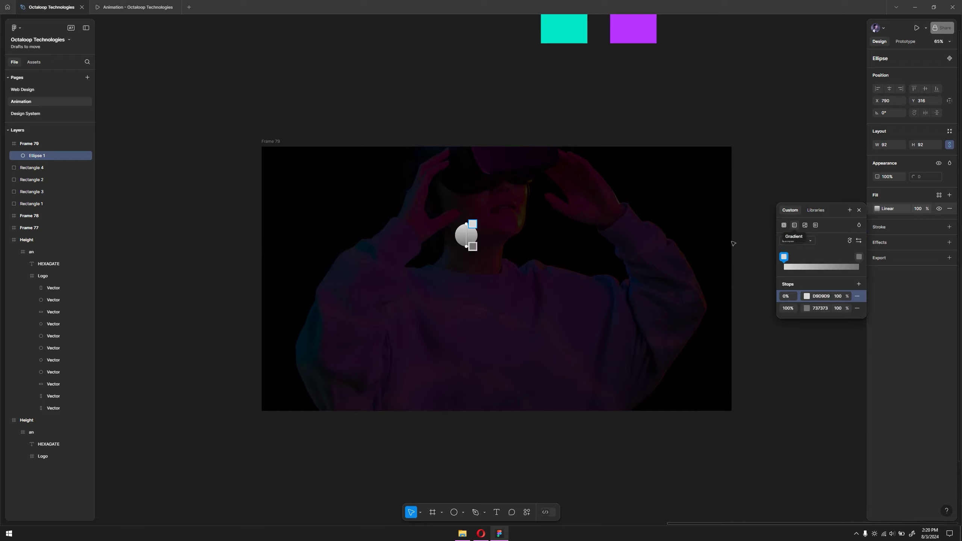
{"action": "scroll", "coordinate": [513, 286], "scroll_direction": "down", "scroll_amount": 2}
{"action": "scroll", "coordinate": [496, 260], "scroll_direction": "up", "scroll_amount": 4}
{"action": "scroll", "coordinate": [489, 261], "scroll_direction": "down", "scroll_amount": 6}
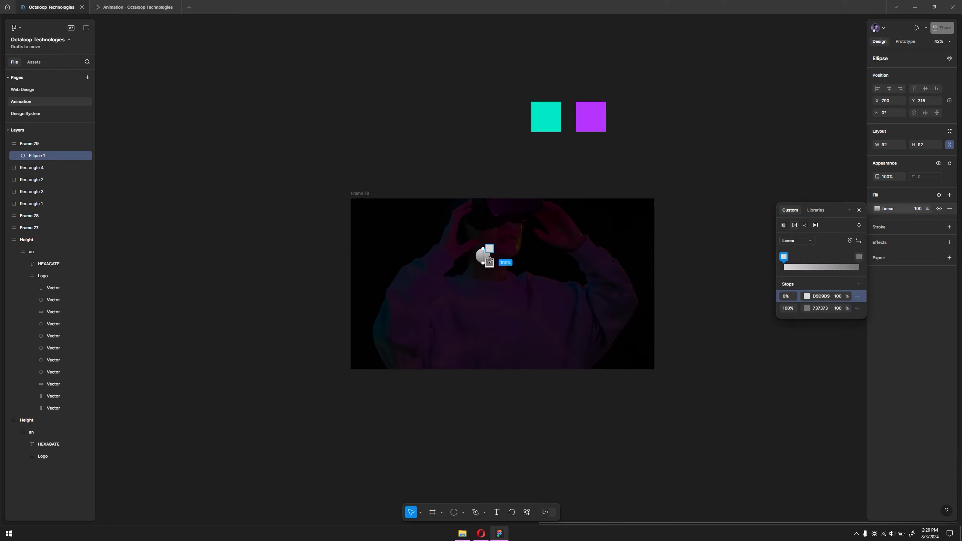
{"action": "scroll", "coordinate": [546, 118], "scroll_direction": "up", "scroll_amount": 2}
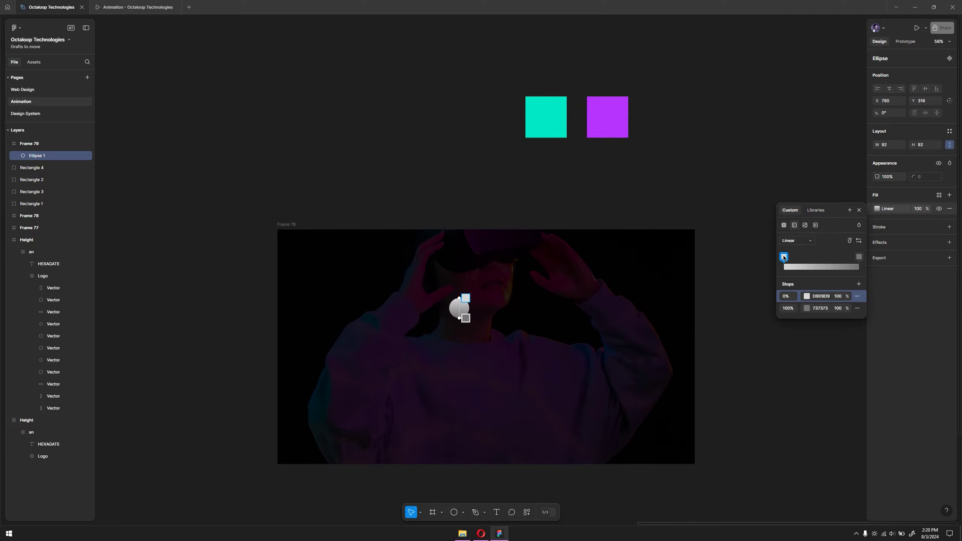
{"action": "left_click", "coordinate": [807, 296]}
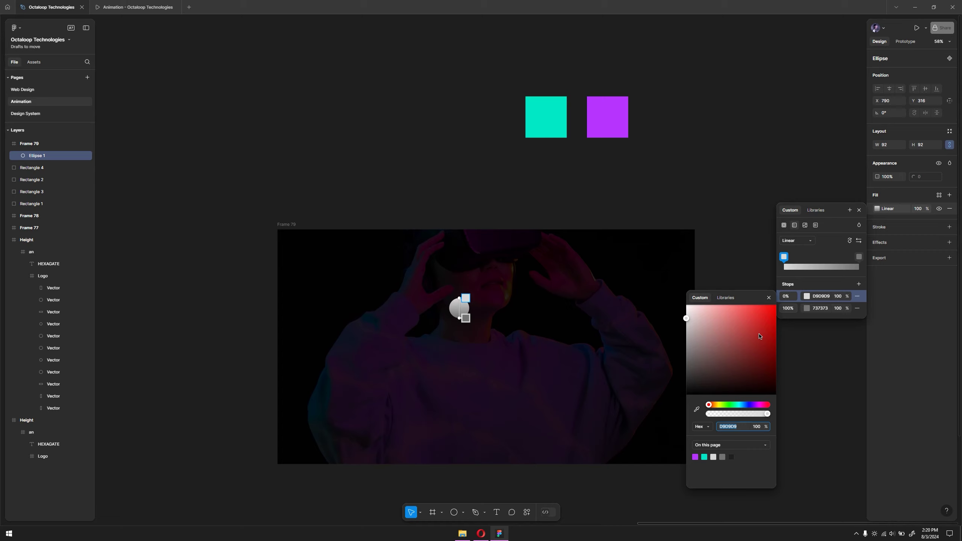
{"action": "left_click", "coordinate": [695, 409]}
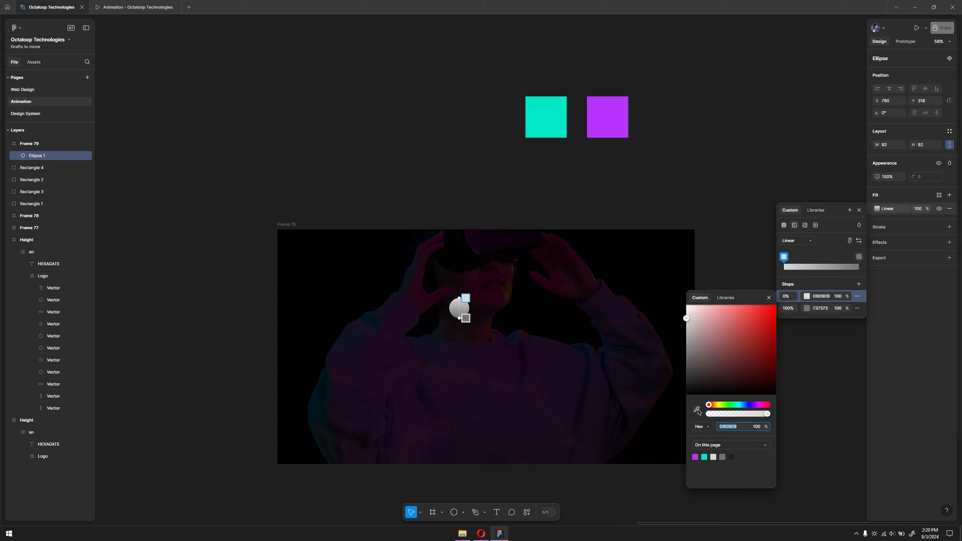
{"action": "left_click", "coordinate": [550, 125]}
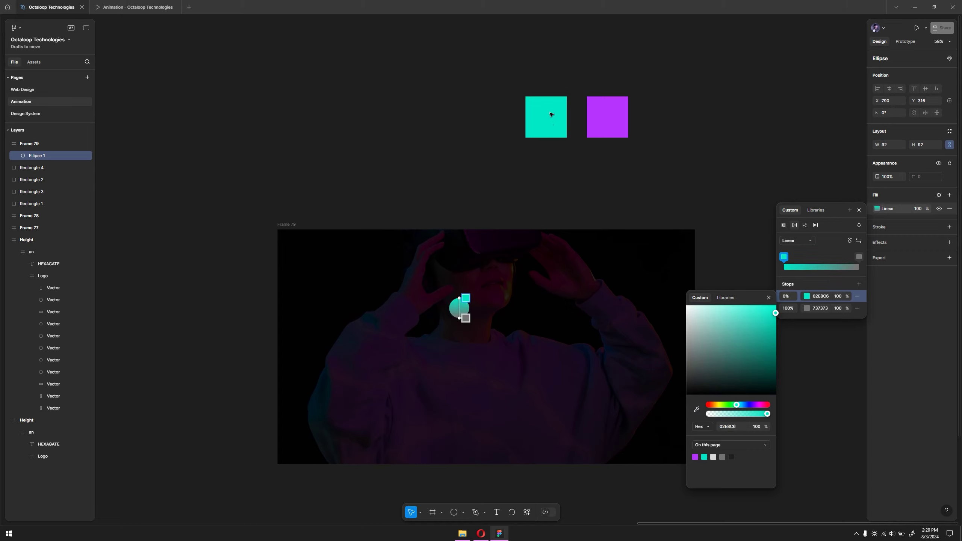
{"action": "left_click", "coordinate": [858, 258]}
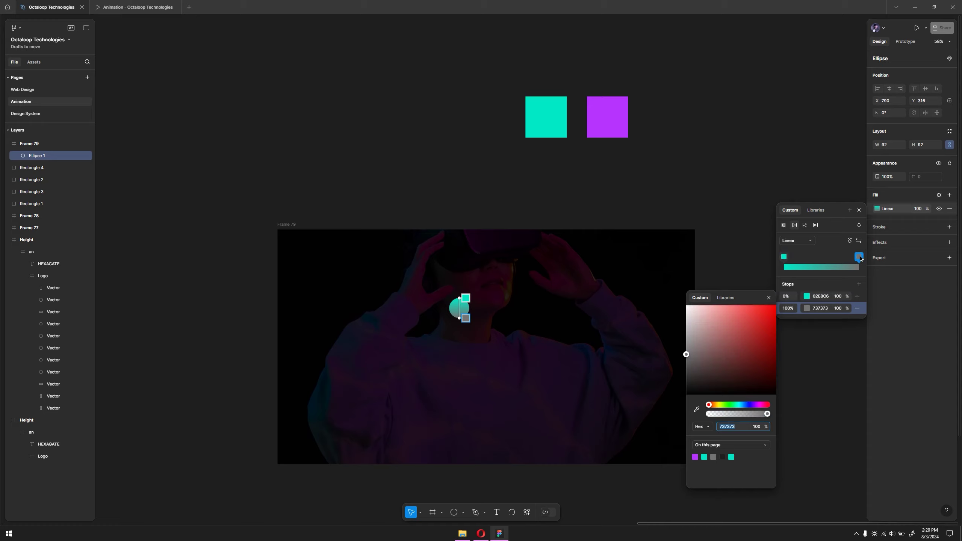
{"action": "left_click", "coordinate": [695, 408]}
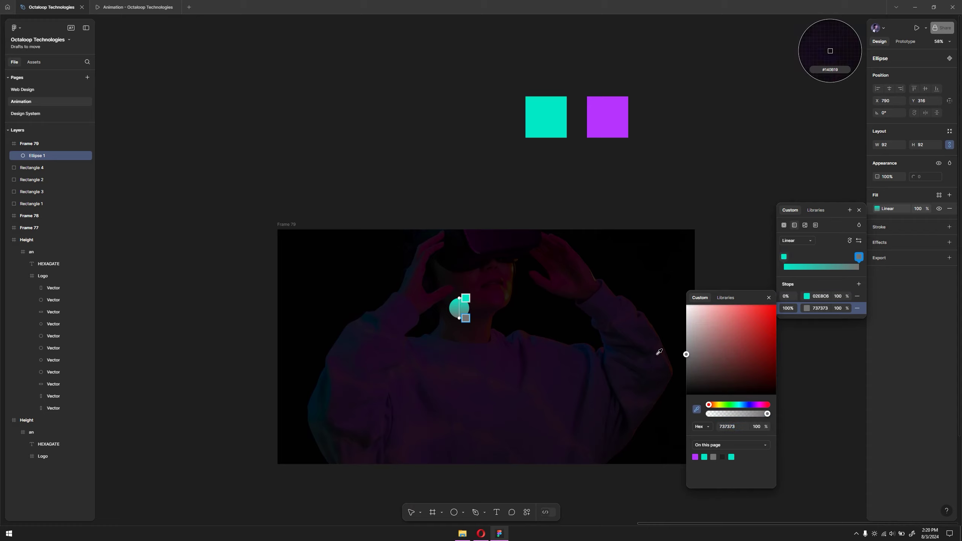
{"action": "left_click", "coordinate": [606, 127]}
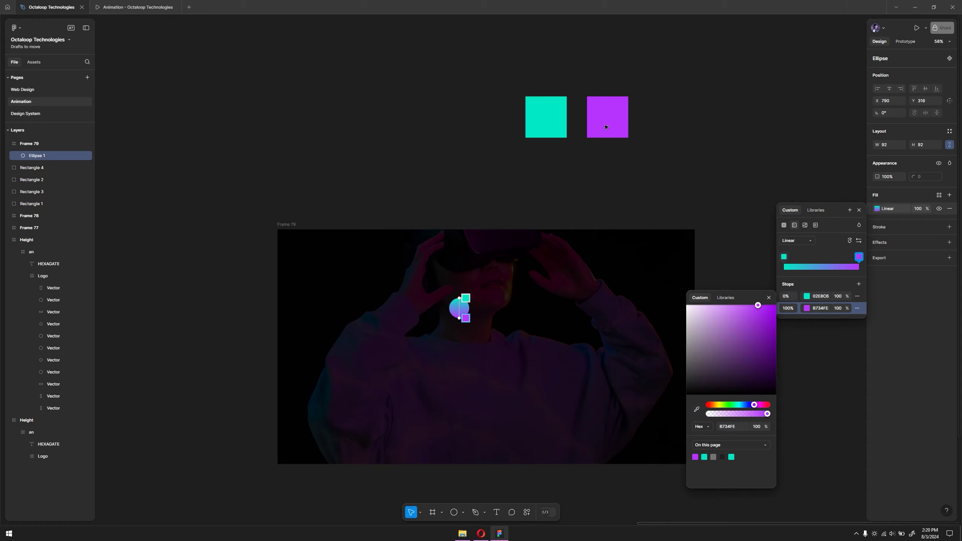
{"action": "left_click", "coordinate": [768, 298]}
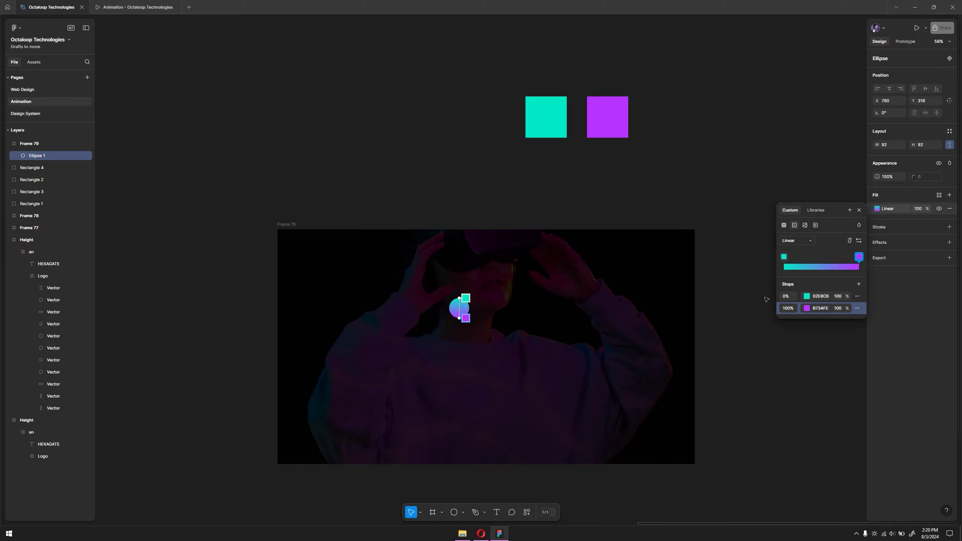
- Adjust the gradient's direction across the circle and close the fill settings
{"action": "scroll", "coordinate": [446, 314], "scroll_direction": "up", "scroll_amount": 5}
{"action": "mouse_move", "coordinate": [419, 305]}
{"action": "left_mouse_down"}
{"action": "mouse_move", "coordinate": [409, 318]}
{"action": "mouse_move", "coordinate": [430, 302]}
{"action": "left_mouse_up"}
{"action": "key", "text": "Escape"}
{"action": "key", "text": "Escape"}
{"action": "key", "text": "shift+1"}
- Draw a tall rectangle, Rectangle 5, inside Frame 79
{"action": "scroll", "coordinate": [441, 225], "scroll_direction": "down", "scroll_amount": 3}
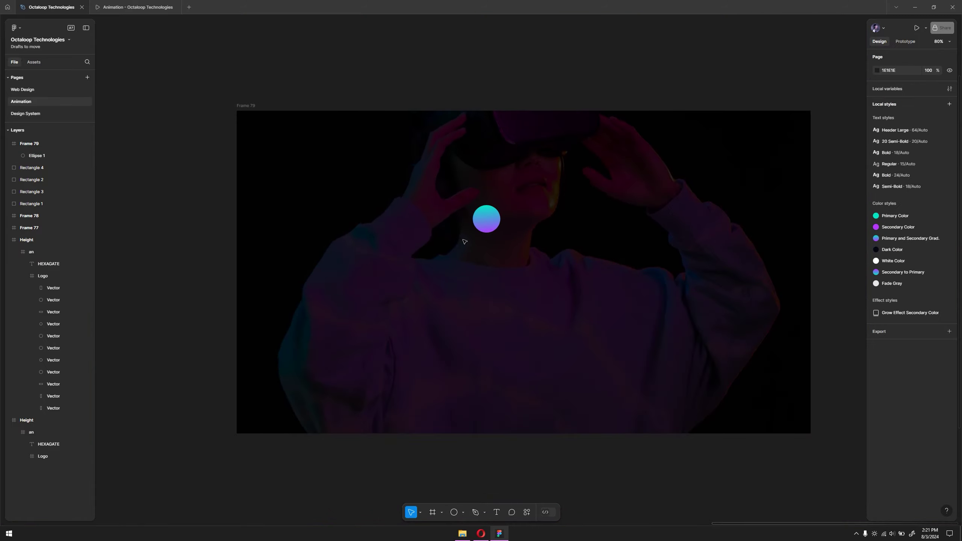
{"action": "left_click", "coordinate": [463, 514]}
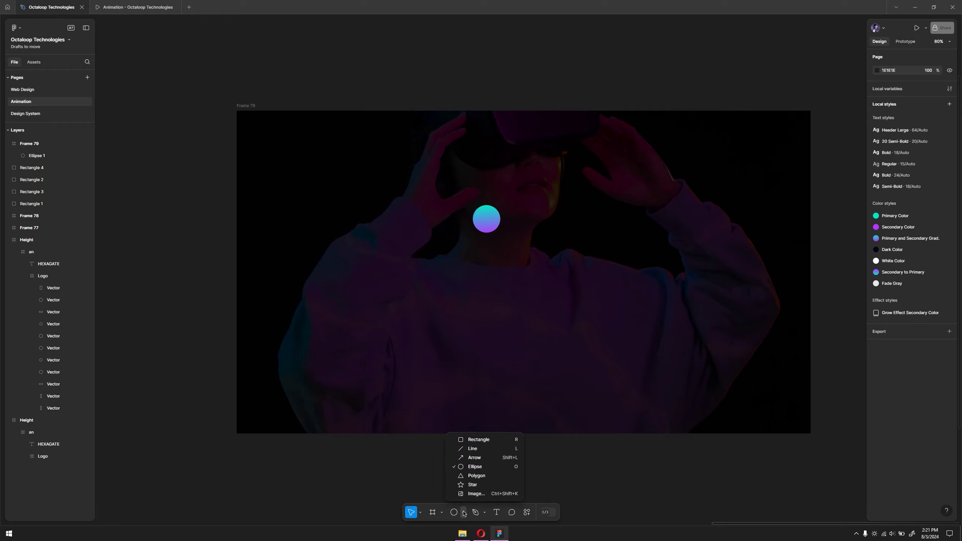
{"action": "left_click", "coordinate": [477, 438]}
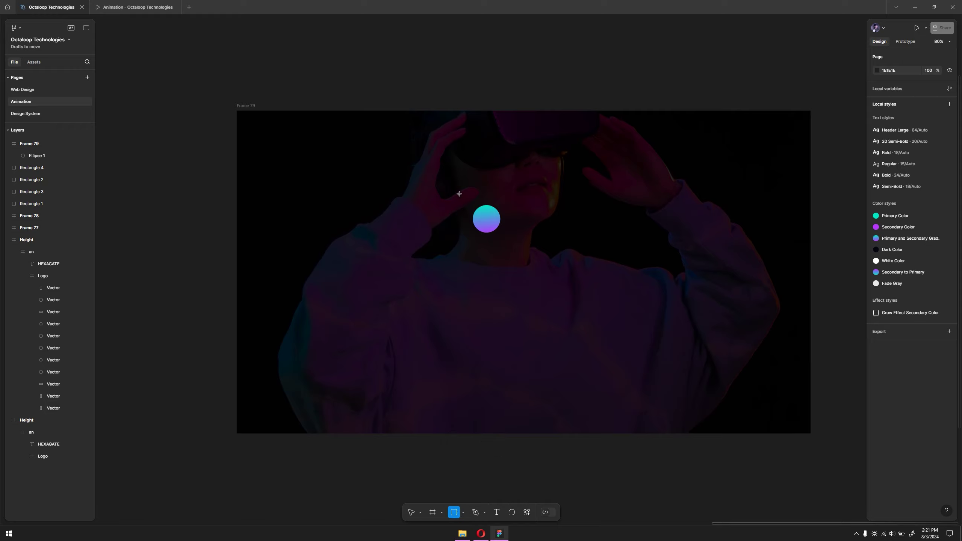
{"action": "left_click_drag", "start_coordinate": [469, 196], "coordinate": [502, 306]}
- With proportions locked, set the rectangle's width to 92 and nudge it under the circle
{"action": "left_click", "coordinate": [38, 167]}
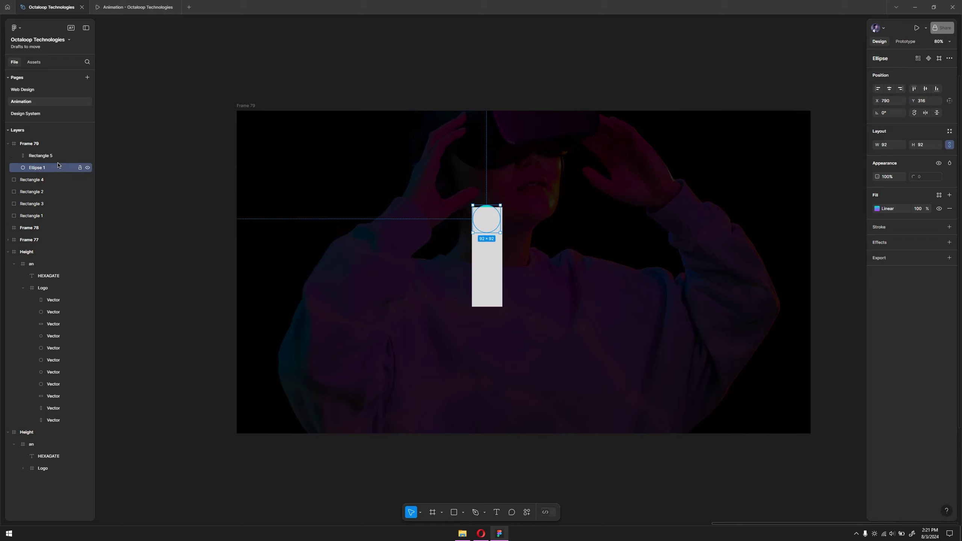
{"action": "left_click", "coordinate": [49, 155]}
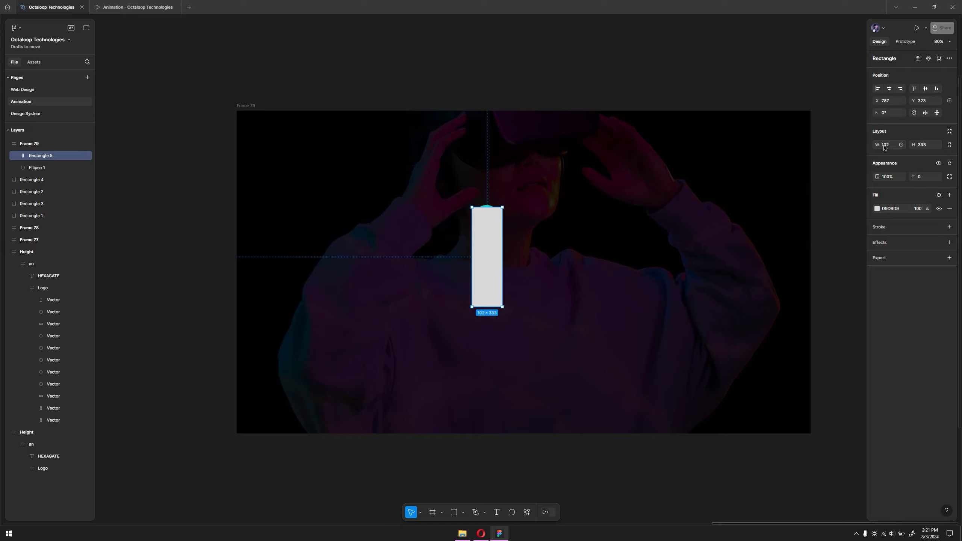
{"action": "left_click", "coordinate": [949, 144]}
{"action": "left_click", "coordinate": [884, 144]}
{"action": "type", "text": "92"}
{"action": "key", "text": "Return"}
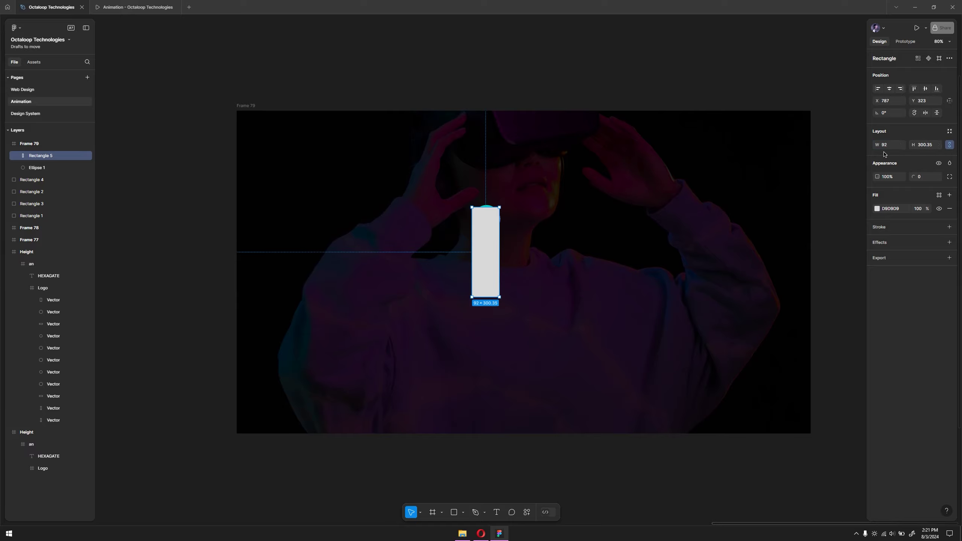
{"action": "scroll", "coordinate": [447, 244], "scroll_direction": "up", "scroll_amount": 5}
{"action": "key", "text": "Down"}
{"action": "key", "text": "Down"}
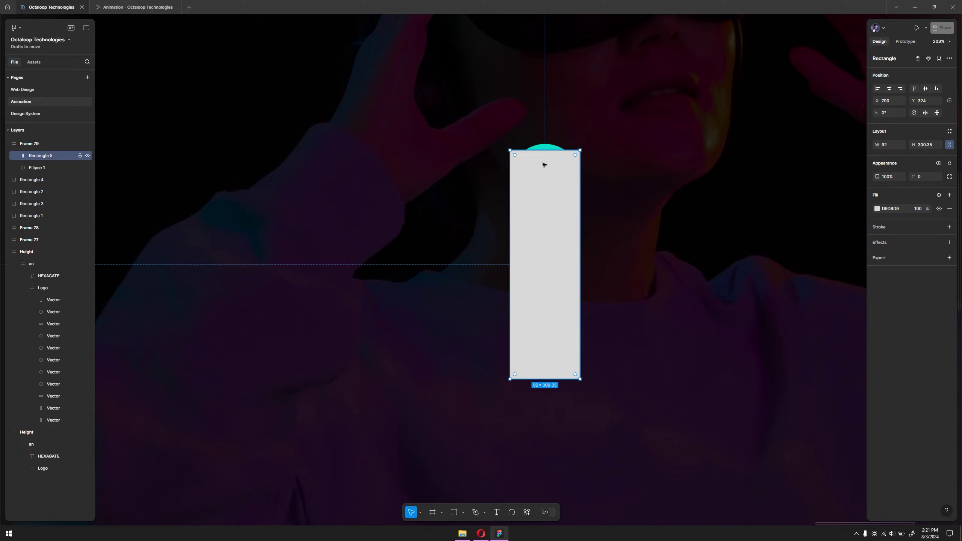
- Bring the gradient circle to the front, over the rectangle's top
{"action": "left_click", "coordinate": [545, 147]}
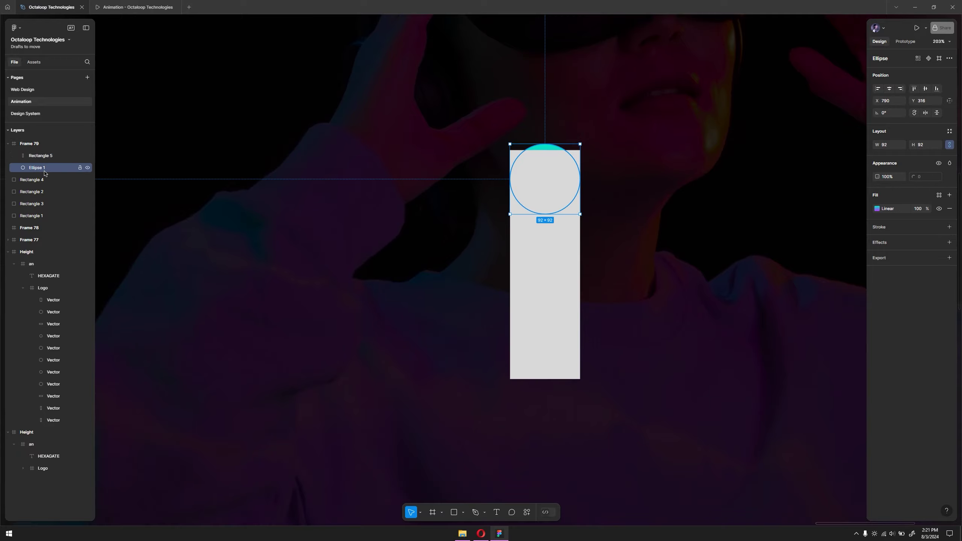
{"action": "key", "text": "alt"}
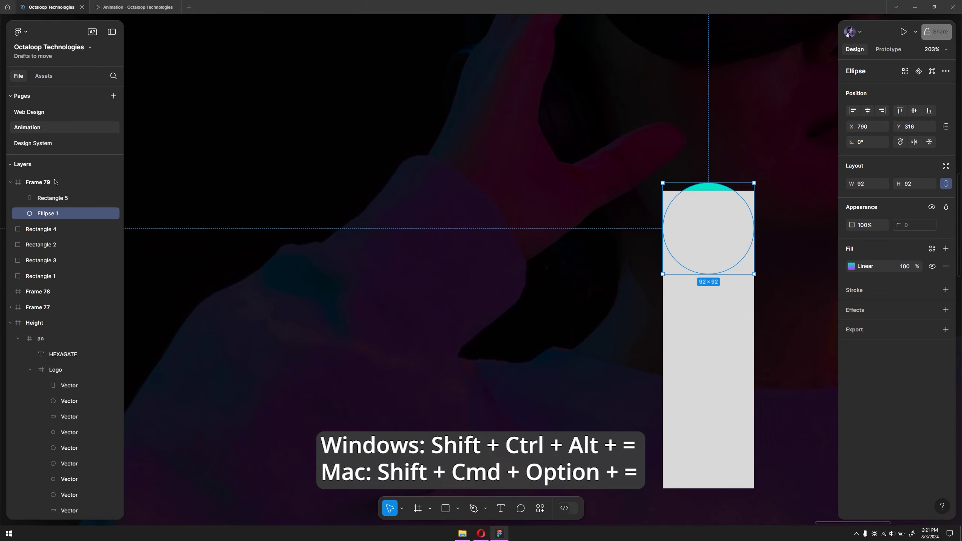
{"action": "key", "text": "shift+2"}
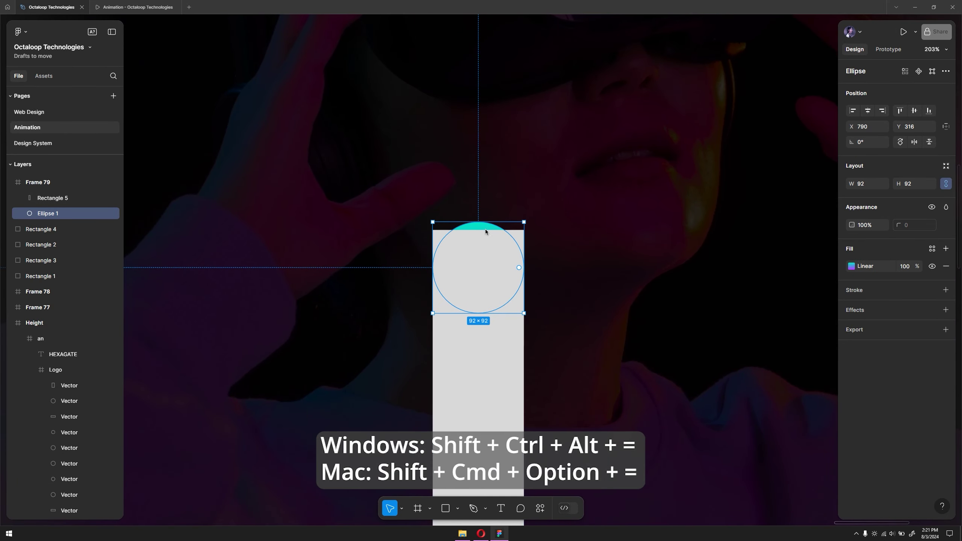
{"action": "right_click", "coordinate": [487, 198]}
{"action": "mouse_move", "coordinate": [498, 246]}
{"action": "left_click", "coordinate": [512, 285]}
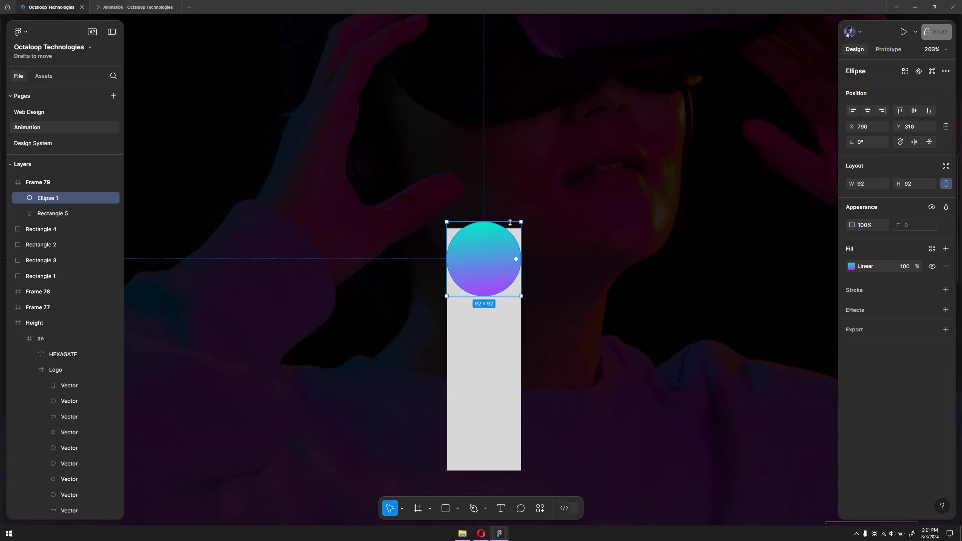
{"action": "key", "text": "shift+1"}
{"action": "left_click", "coordinate": [504, 284]}
{"action": "scroll", "coordinate": [503, 283], "scroll_direction": "up", "scroll_amount": 5}
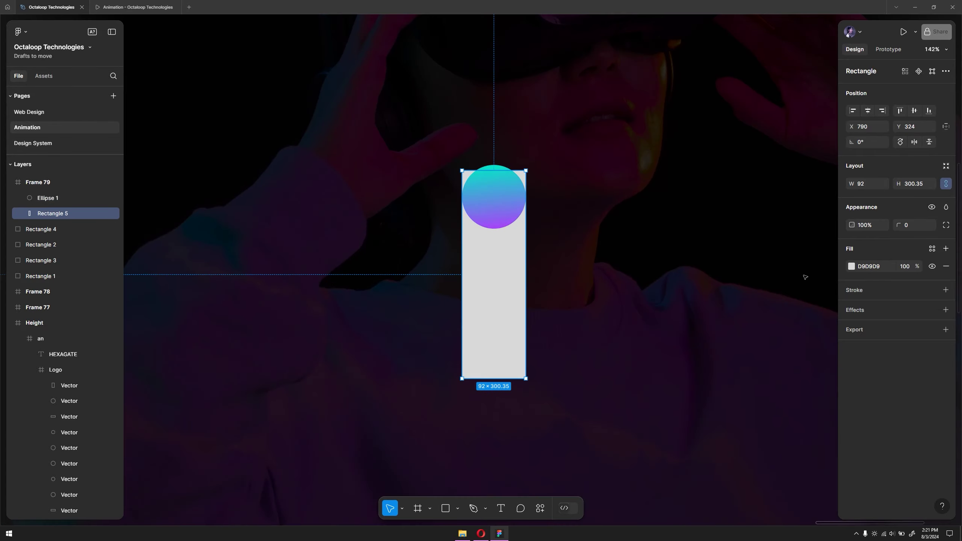
- Fill Rectangle 5 with a linear gradient, teal 02E8C6 to purple B734FE, eyedropped from the squares
{"action": "left_click", "coordinate": [851, 266]}
{"action": "scroll", "coordinate": [573, 164], "scroll_direction": "down", "scroll_amount": 5}
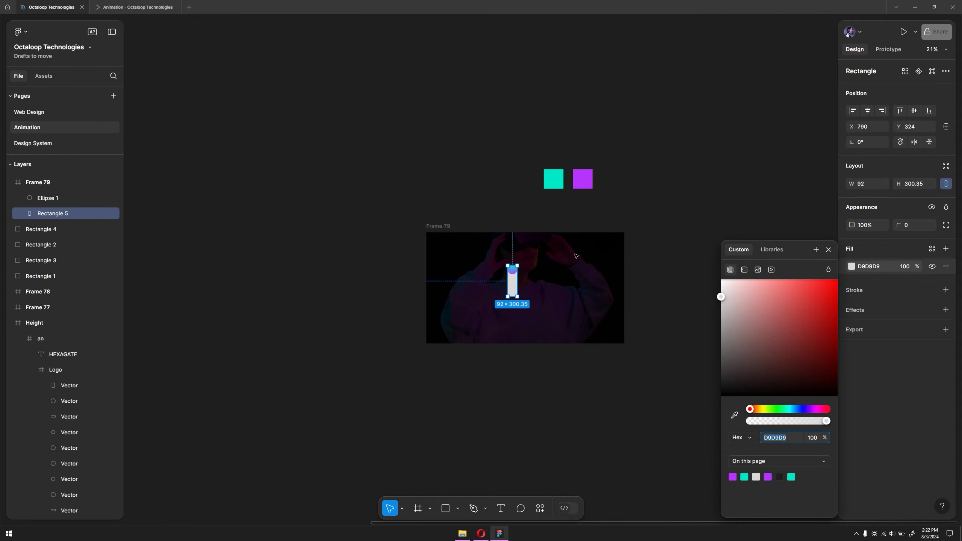
{"action": "scroll", "coordinate": [573, 164], "scroll_direction": "up", "scroll_amount": 2}
{"action": "scroll", "coordinate": [573, 163], "scroll_direction": "down", "scroll_amount": 1}
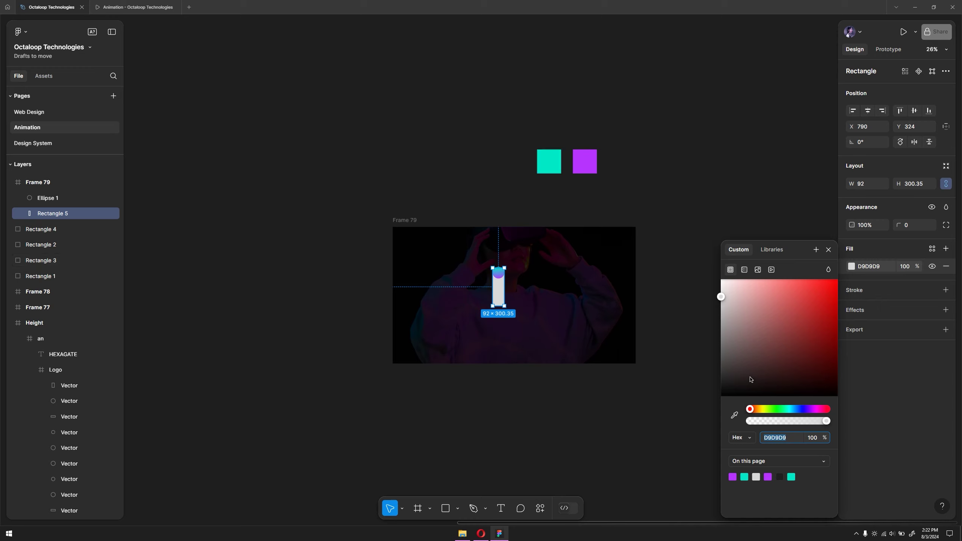
{"action": "left_click", "coordinate": [743, 270]}
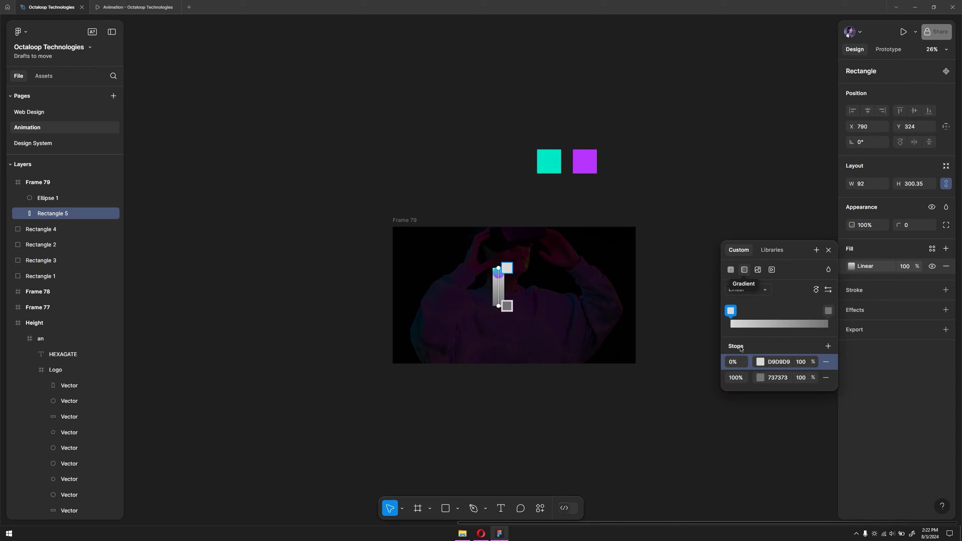
{"action": "left_click", "coordinate": [760, 362]}
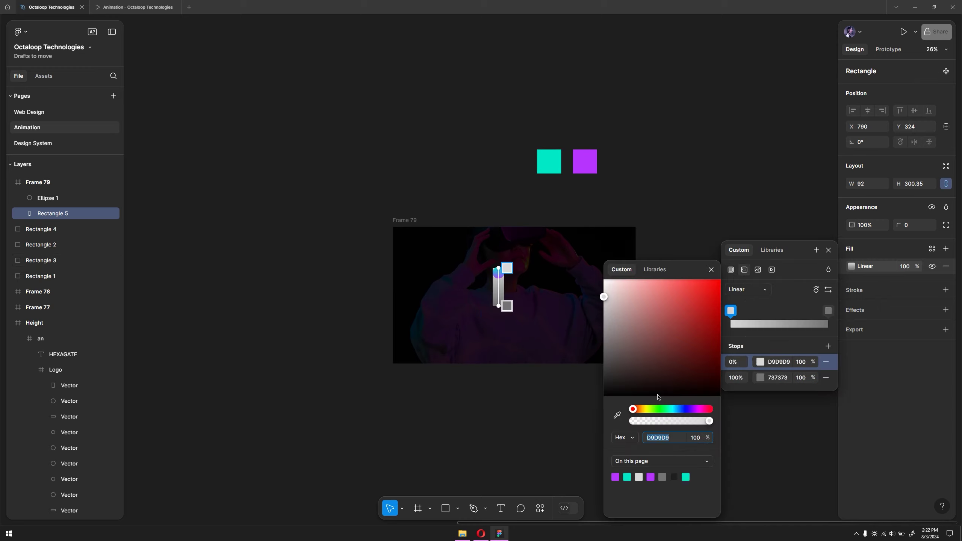
{"action": "left_click", "coordinate": [617, 415]}
{"action": "left_click", "coordinate": [555, 166]}
{"action": "scroll", "coordinate": [563, 256], "scroll_direction": "up", "scroll_amount": 1}
{"action": "left_click", "coordinate": [617, 414]}
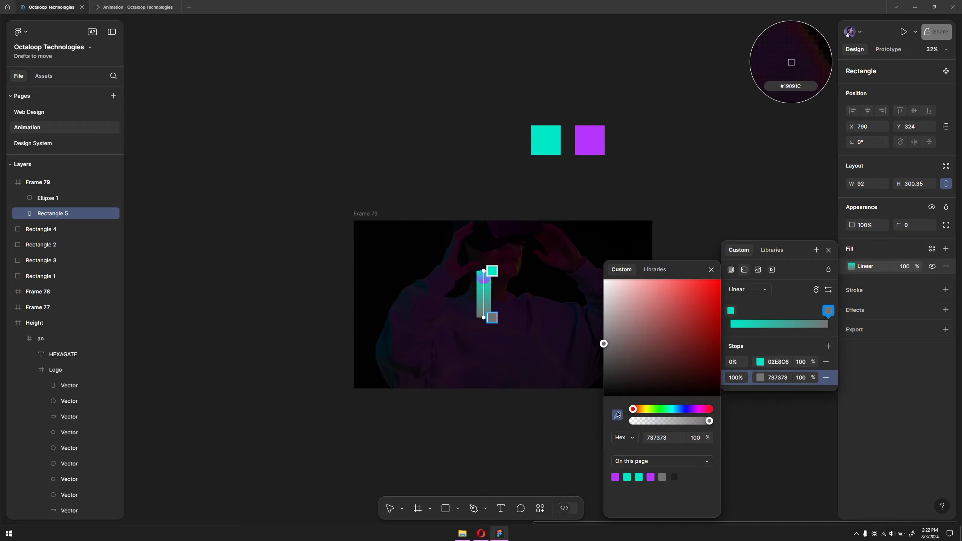
{"action": "left_click", "coordinate": [592, 146]}
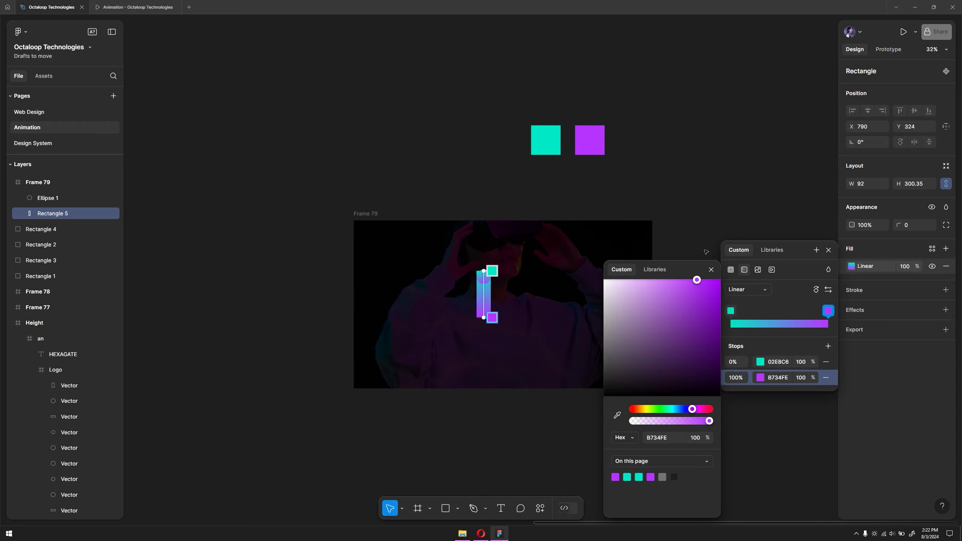
{"action": "scroll", "coordinate": [466, 317], "scroll_direction": "up", "scroll_amount": 6}
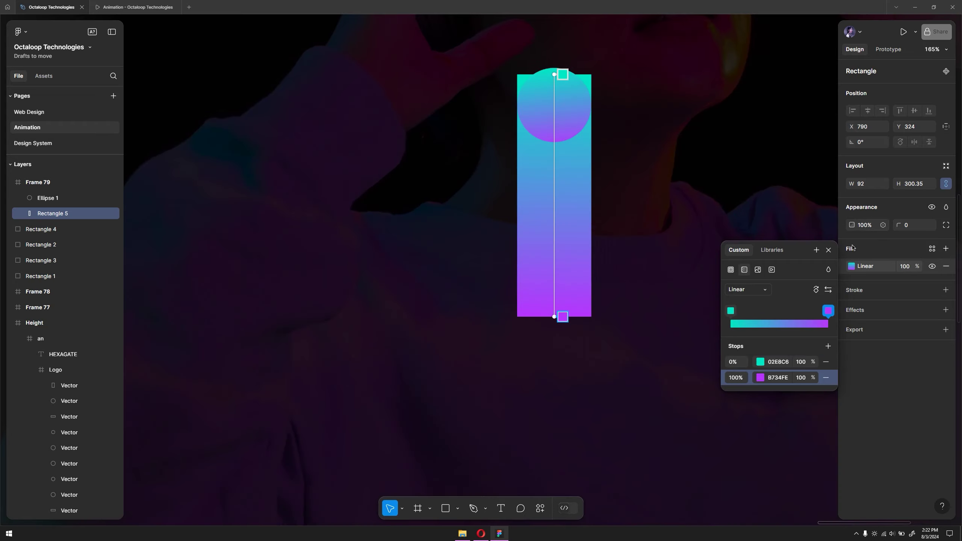
- Round Rectangle 5's corners to radius 46, turning it into a pill
{"action": "left_click", "coordinate": [827, 250]}
{"action": "scroll", "coordinate": [693, 256], "scroll_direction": "down", "scroll_amount": 3}
{"action": "scroll", "coordinate": [692, 257], "scroll_direction": "up", "scroll_amount": 3}
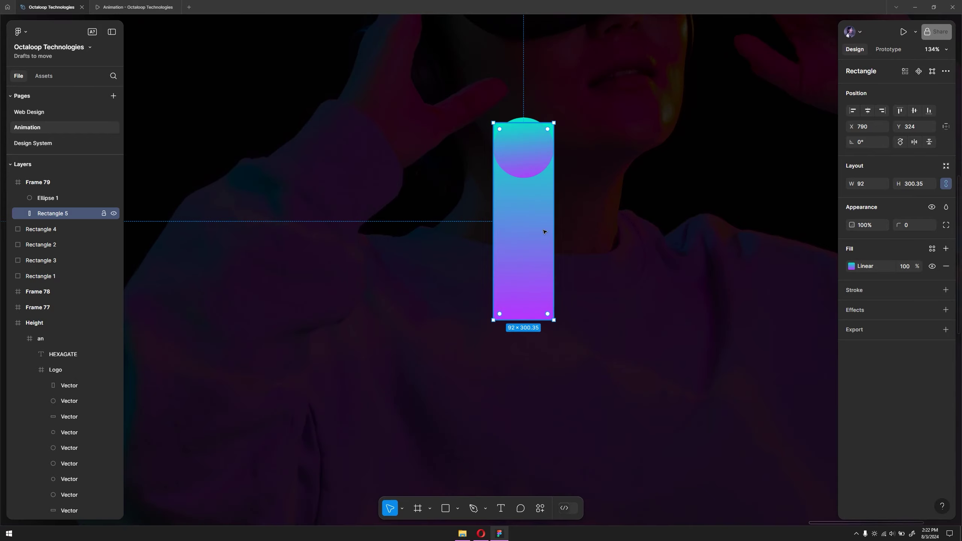
{"action": "left_click_drag", "start_coordinate": [898, 225], "coordinate": [246, 218]}
- Alt-drag a copy of the circle, Ellipse 2, down to the pill's bottom end
{"action": "scroll", "coordinate": [429, 236], "scroll_direction": "down", "scroll_amount": 5}
{"action": "scroll", "coordinate": [444, 168], "scroll_direction": "up", "scroll_amount": 5}
{"action": "left_click", "coordinate": [439, 157]}
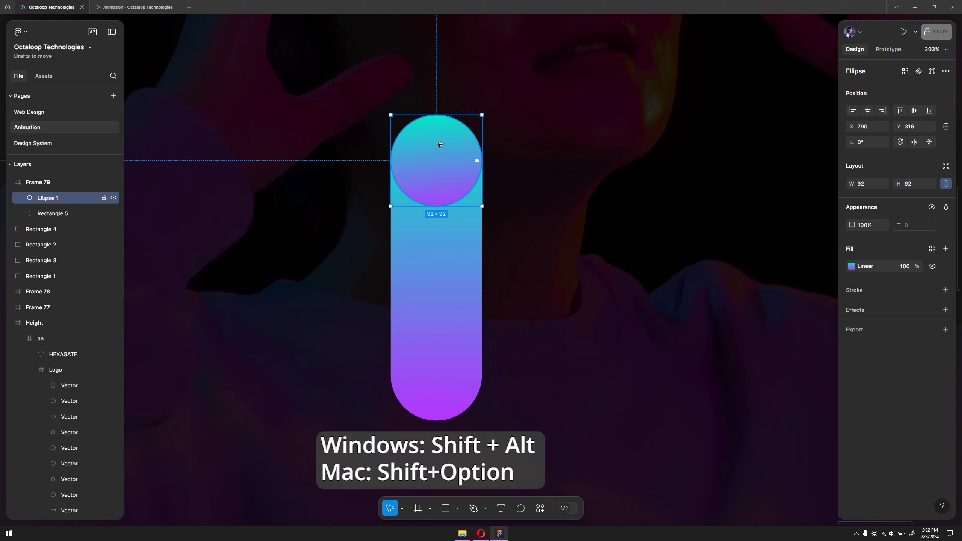
{"action": "left_click_drag", "start_coordinate": [439, 144], "coordinate": [436, 358]}
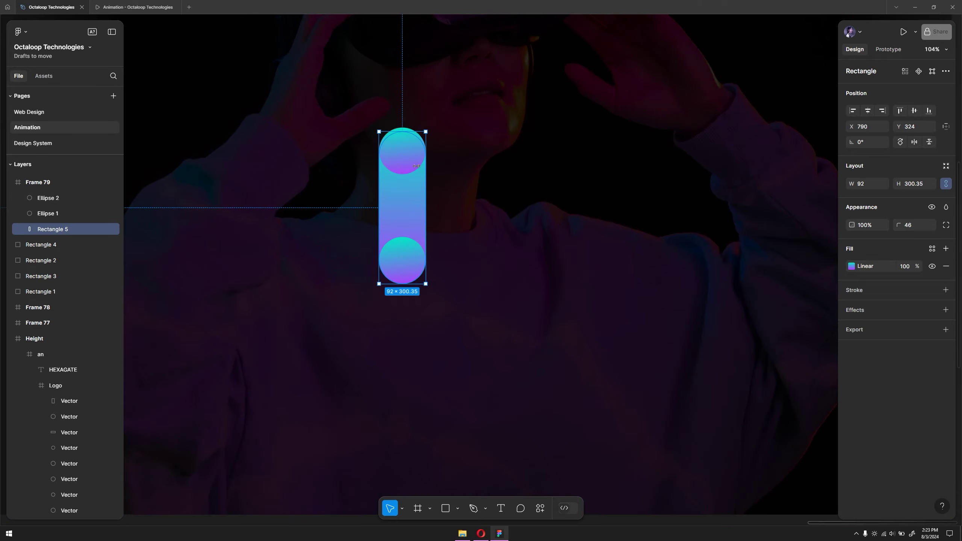
- Select both circles and the pill, then Alt-drag a copy 101 px to the right
{"action": "left_click", "coordinate": [409, 150]}
{"action": "left_click", "coordinate": [405, 200], "text": "shift"}
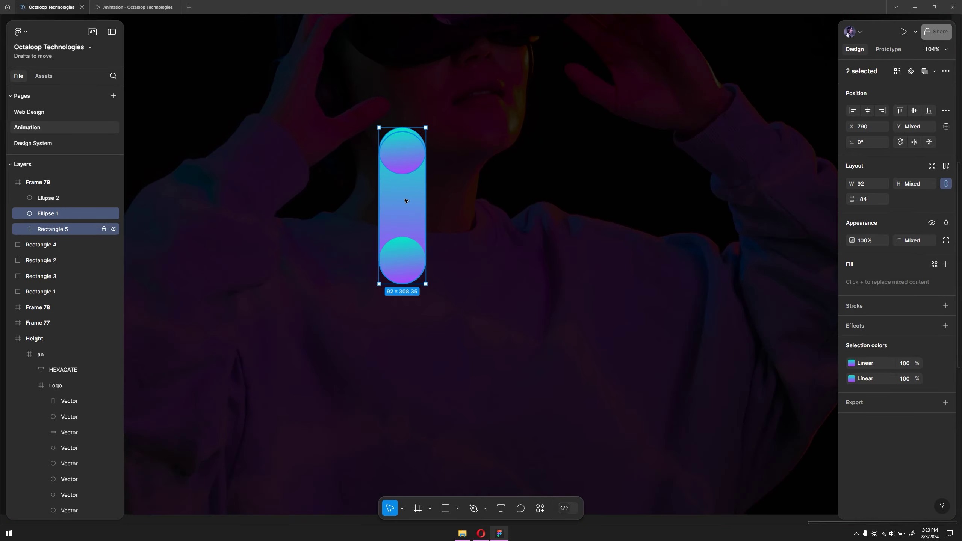
{"action": "left_click", "coordinate": [403, 254], "text": "shift"}
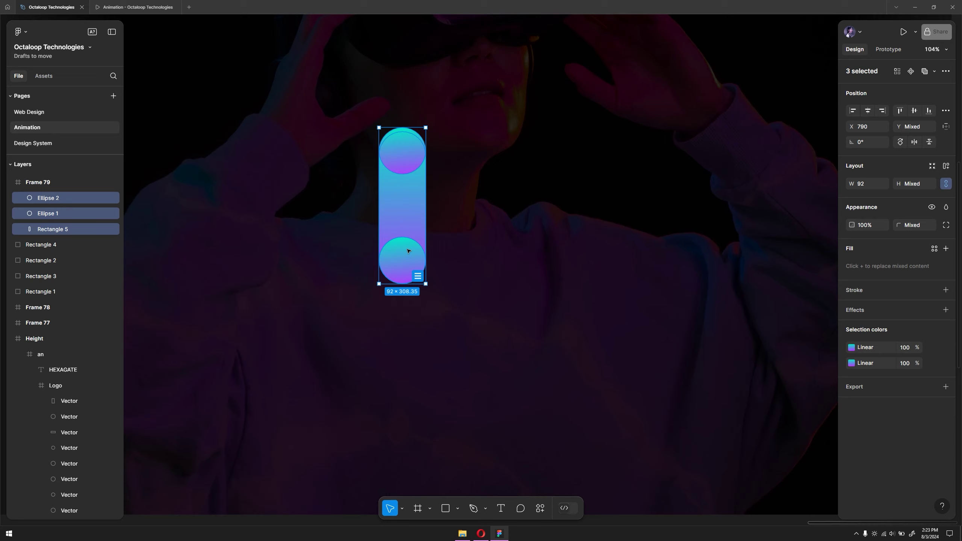
{"action": "left_click", "coordinate": [402, 151]}
{"action": "left_click", "coordinate": [402, 205], "text": "shift"}
{"action": "left_click", "coordinate": [404, 254], "text": "shift"}
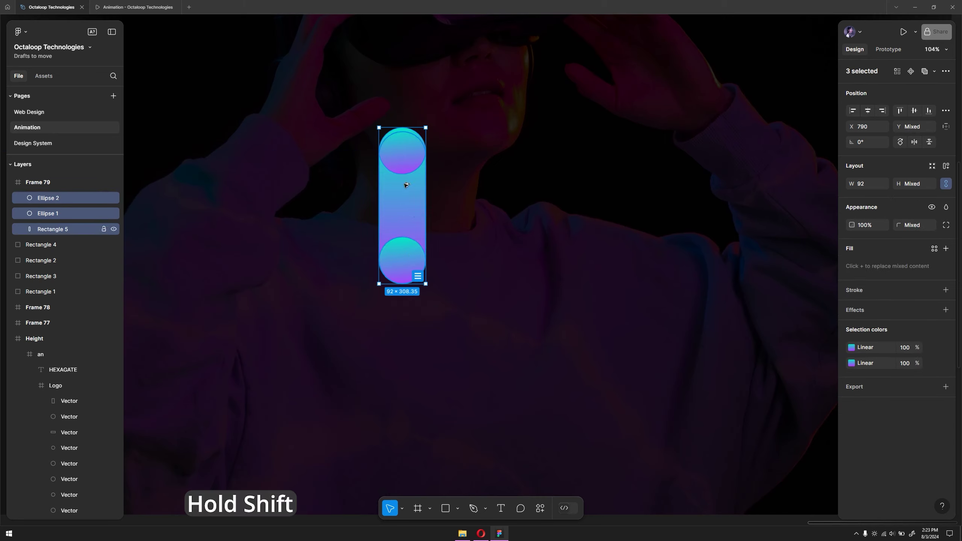
{"action": "left_click_drag", "start_coordinate": [404, 186], "coordinate": [501, 186]}
{"action": "left_click", "coordinate": [489, 205]}
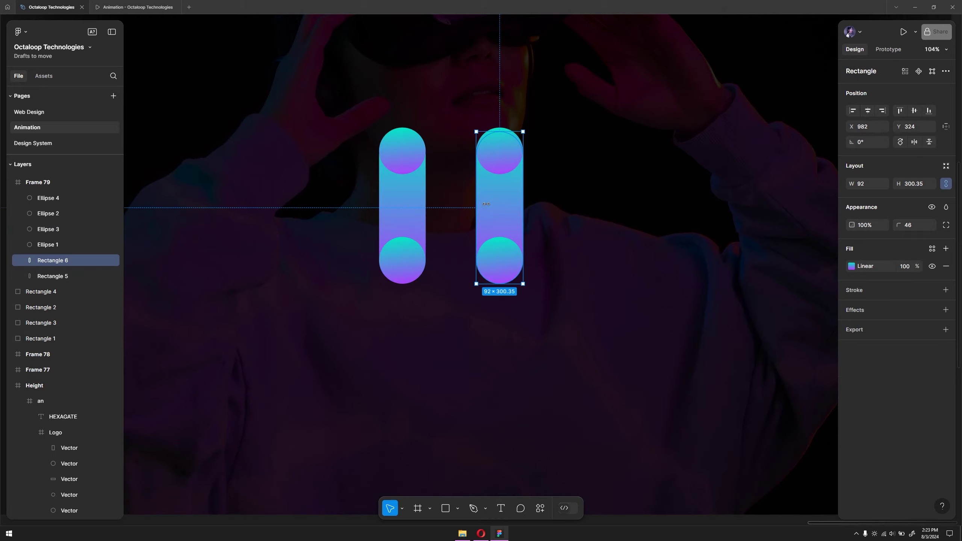
- Duplicate the right-hand bar into the gap between the two capsules
{"action": "scroll", "coordinate": [443, 199], "scroll_direction": "down", "scroll_amount": 5}
{"action": "left_click", "coordinate": [462, 358]}
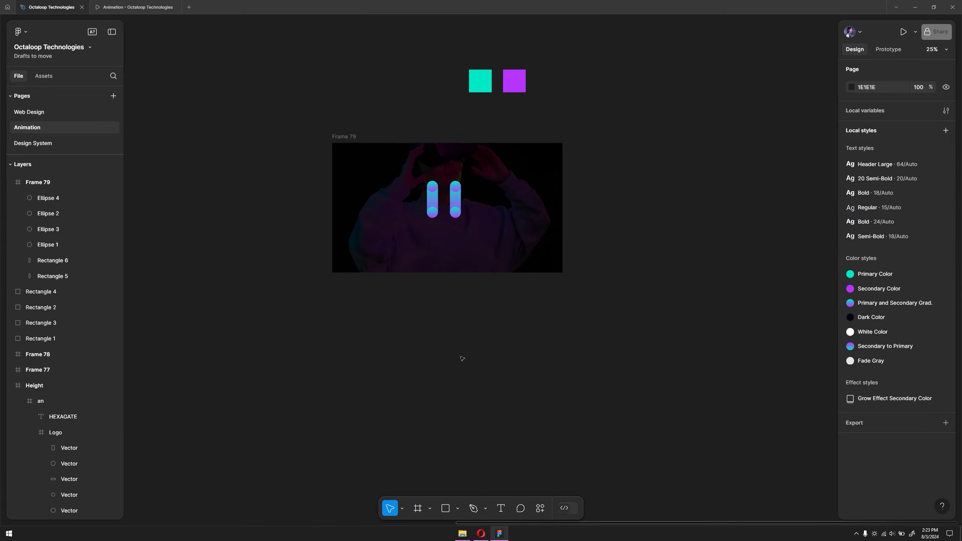
{"action": "scroll", "coordinate": [454, 183], "scroll_direction": "up", "scroll_amount": 8}
{"action": "scroll", "coordinate": [504, 221], "scroll_direction": "down", "scroll_amount": 3}
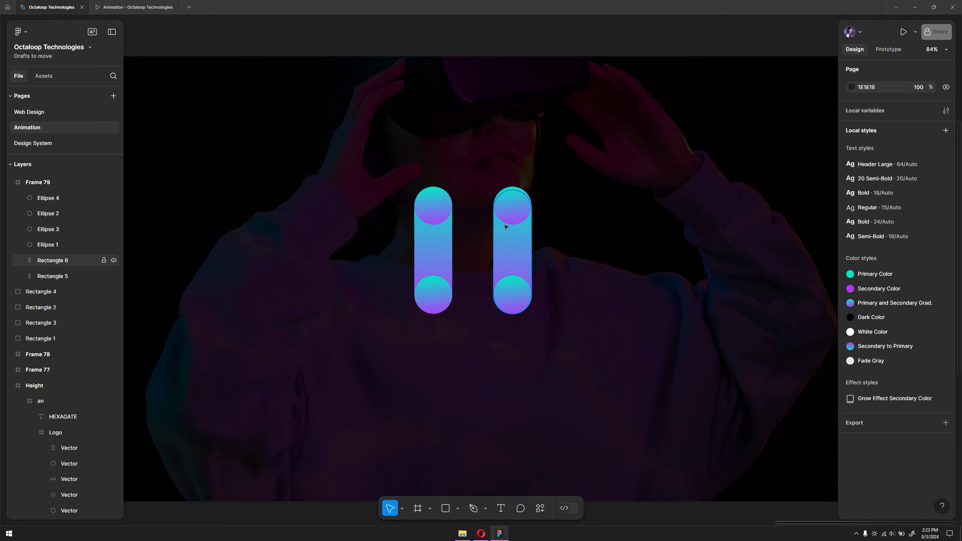
{"action": "scroll", "coordinate": [504, 221], "scroll_direction": "up", "scroll_amount": 3}
{"action": "left_click", "coordinate": [519, 252]}
{"action": "left_click_drag", "start_coordinate": [520, 252], "coordinate": [457, 251]}
- Rotate the new bar 90° and shorten it to 284 to form the H's crossbar
{"action": "left_click", "coordinate": [870, 146]}
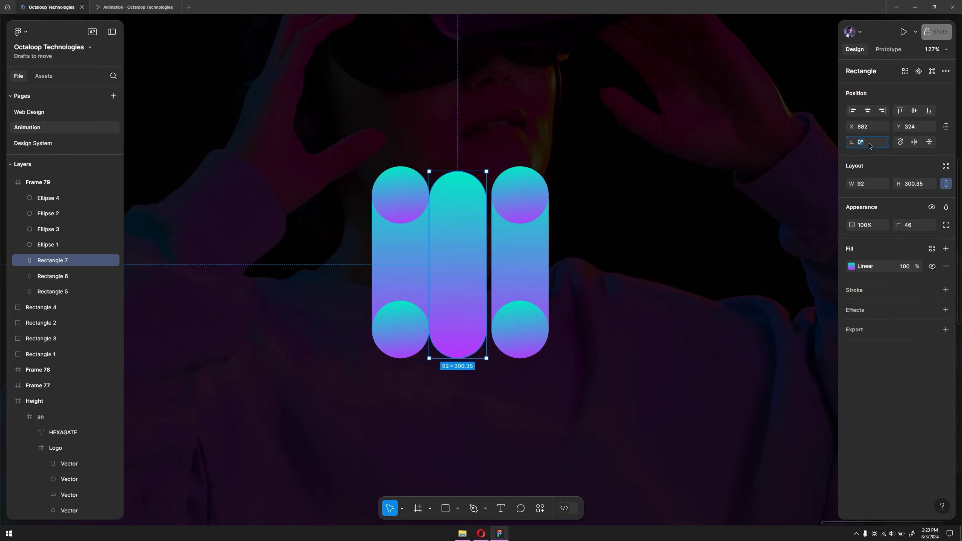
{"action": "type", "text": "90"}
{"action": "key", "text": "Return"}
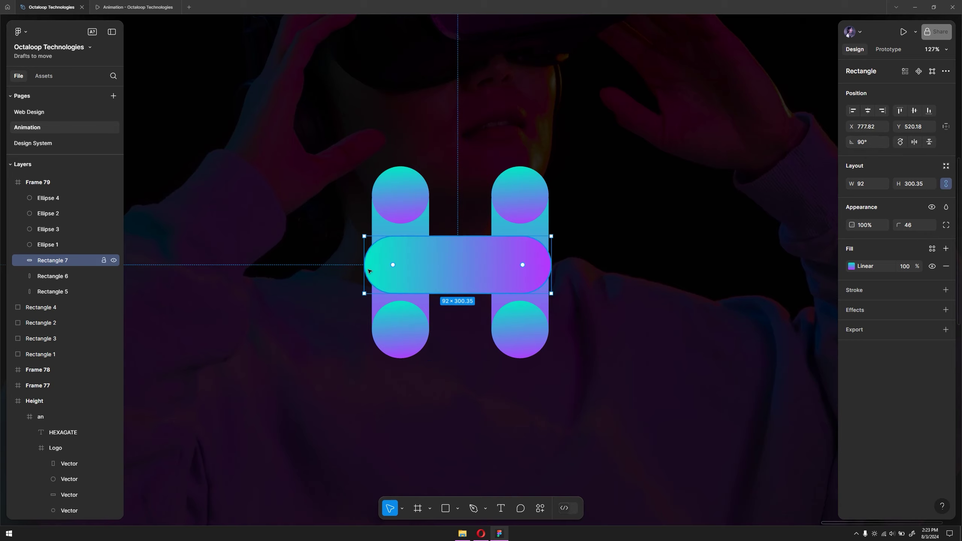
{"action": "left_click_drag", "start_coordinate": [368, 271], "coordinate": [375, 270]}
{"action": "left_click_drag", "start_coordinate": [552, 261], "coordinate": [549, 262]}
- Send the crossbar backward twice with Ctrl+[ so it sits behind both pillars
{"action": "scroll", "coordinate": [473, 228], "scroll_direction": "down", "scroll_amount": 2}
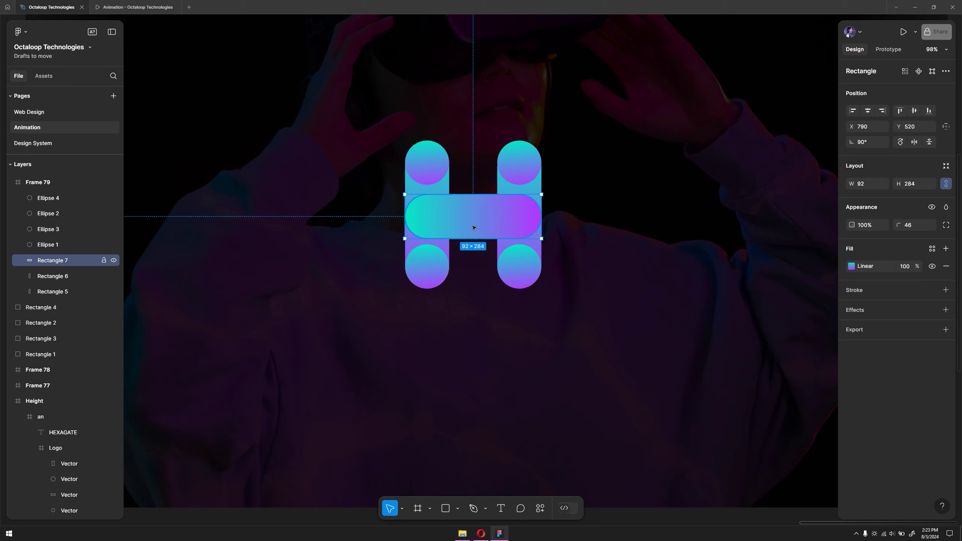
{"action": "key", "text": "ctrl+bracketleft"}
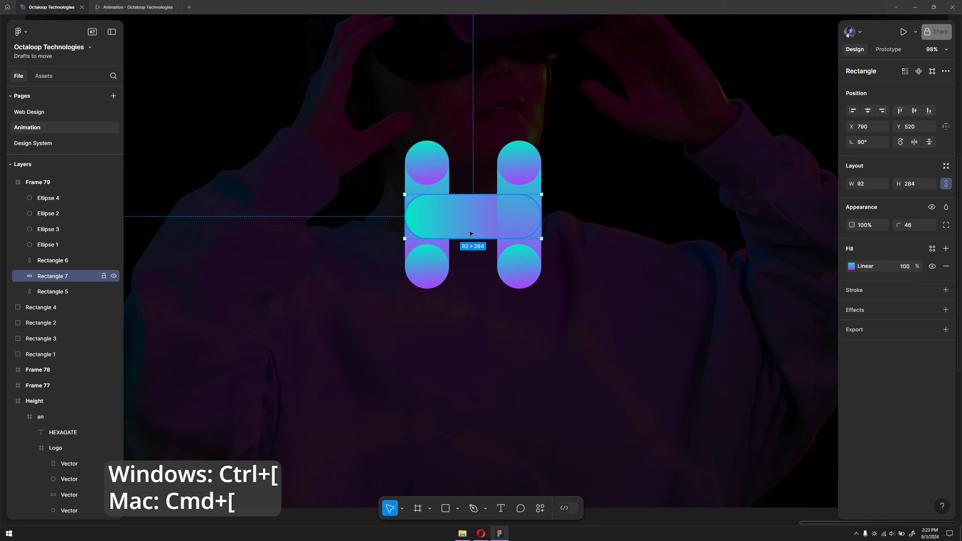
{"action": "key", "text": "ctrl+bracketleft"}
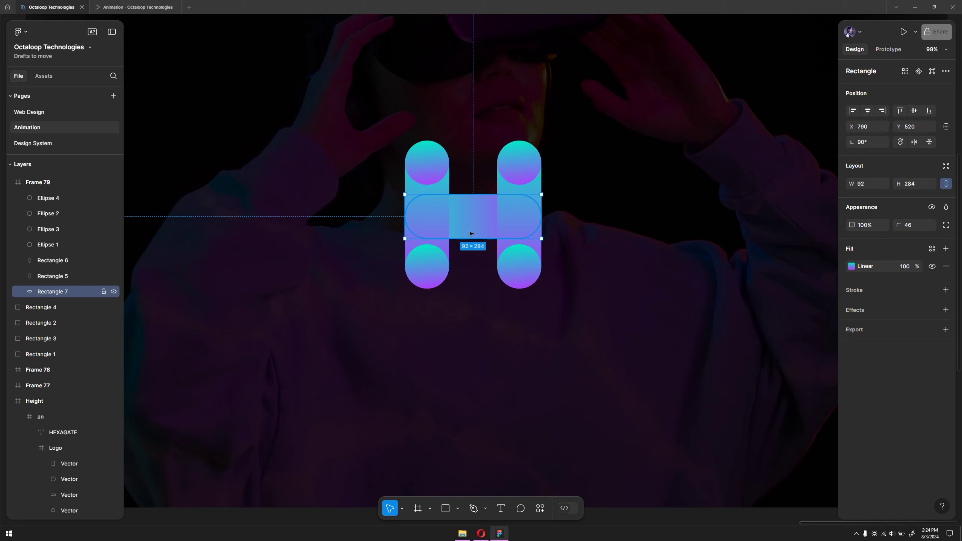
- Undo the last send-backward so Rectangle 7 stays between Rectangle 6 and Rectangle 5
{"action": "left_click", "coordinate": [489, 333]}
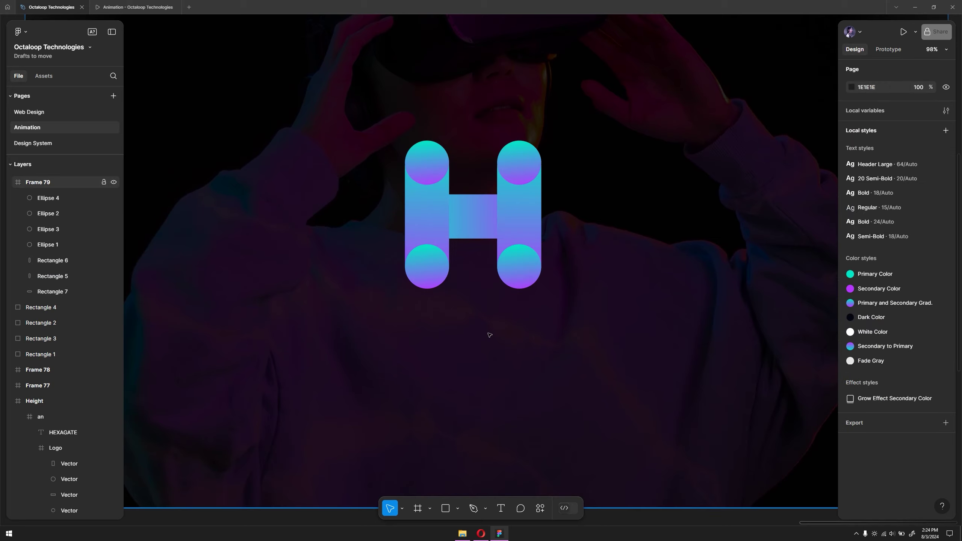
{"action": "key", "text": "ctrl+z"}
{"action": "key", "text": "ctrl+z"}
{"action": "left_click", "coordinate": [489, 334]}
{"action": "scroll", "coordinate": [489, 334], "scroll_direction": "down", "scroll_amount": 3}
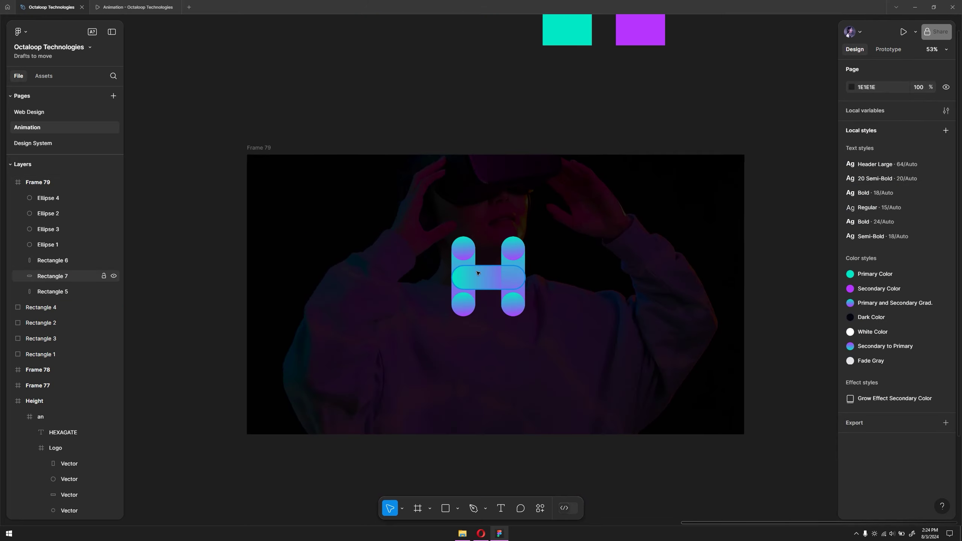
{"action": "scroll", "coordinate": [457, 272], "scroll_direction": "up", "scroll_amount": 3}
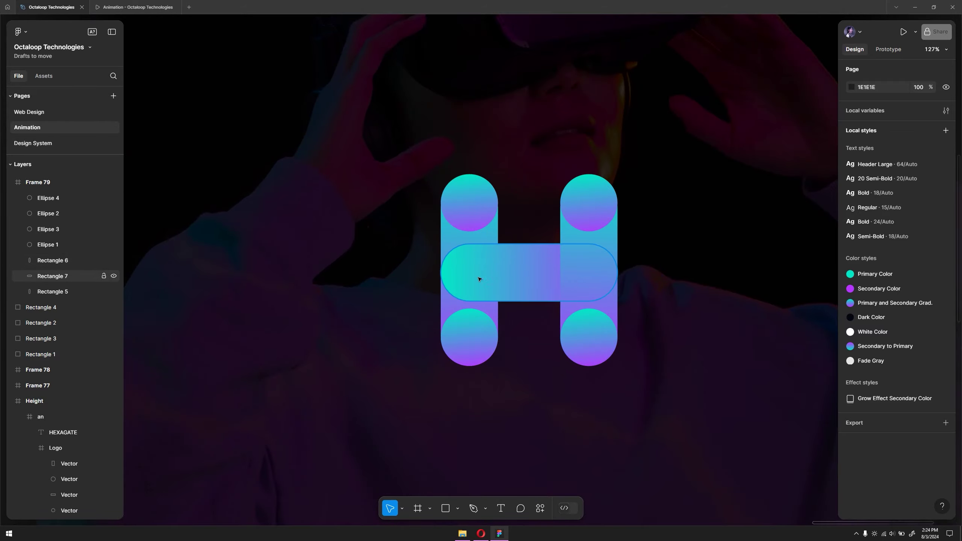
{"action": "scroll", "coordinate": [478, 279], "scroll_direction": "down", "scroll_amount": 9}
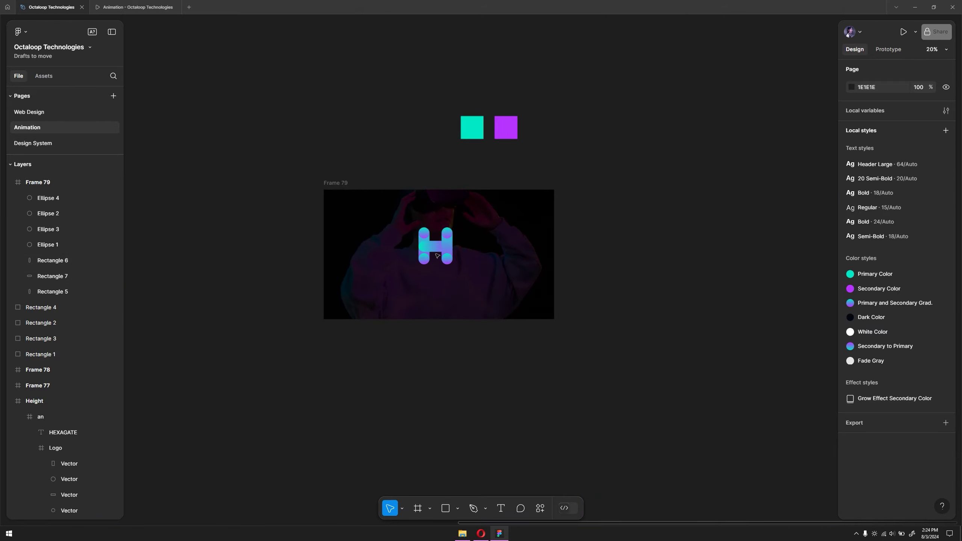
{"action": "scroll", "coordinate": [437, 256], "scroll_direction": "up", "scroll_amount": 4}
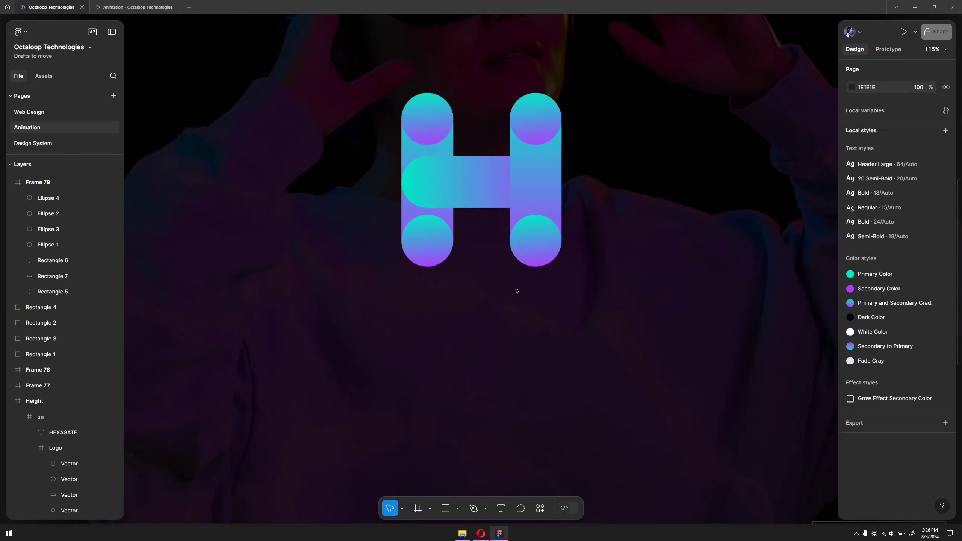
{"action": "scroll", "coordinate": [511, 311], "scroll_direction": "up", "scroll_amount": 2}
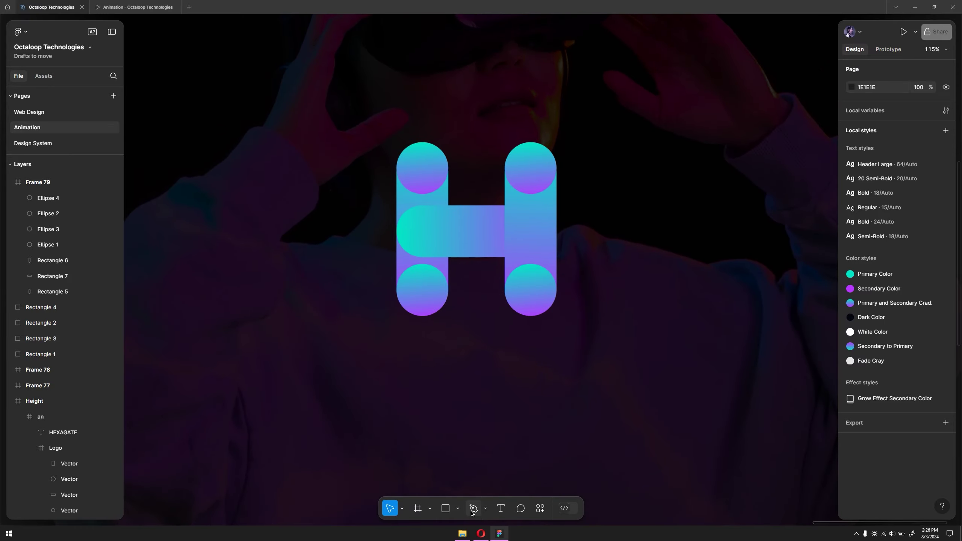
{"action": "scroll", "coordinate": [569, 257], "scroll_direction": "down", "scroll_amount": 1}
{"action": "scroll", "coordinate": [515, 189], "scroll_direction": "up", "scroll_amount": 3}
{"action": "left_click", "coordinate": [516, 182]}
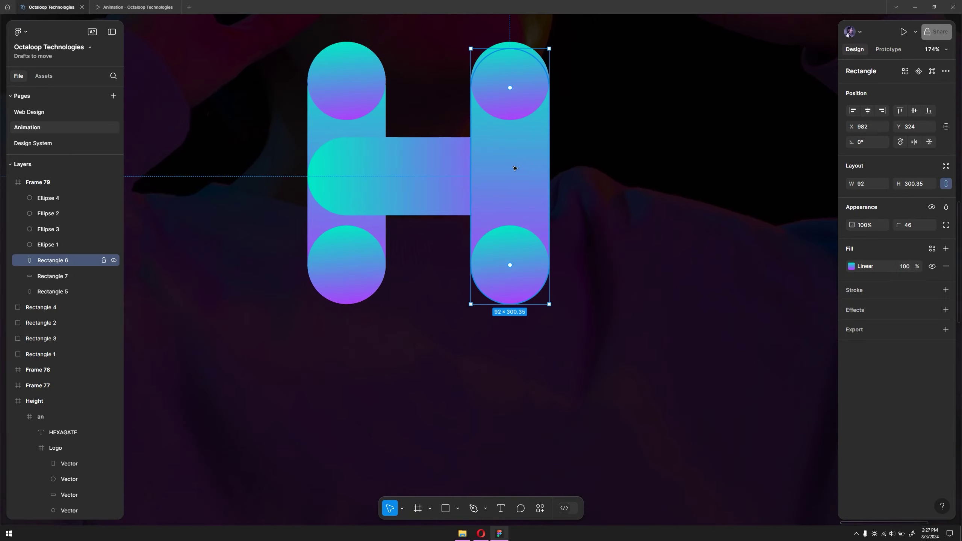
{"action": "left_click", "coordinate": [58, 199]}
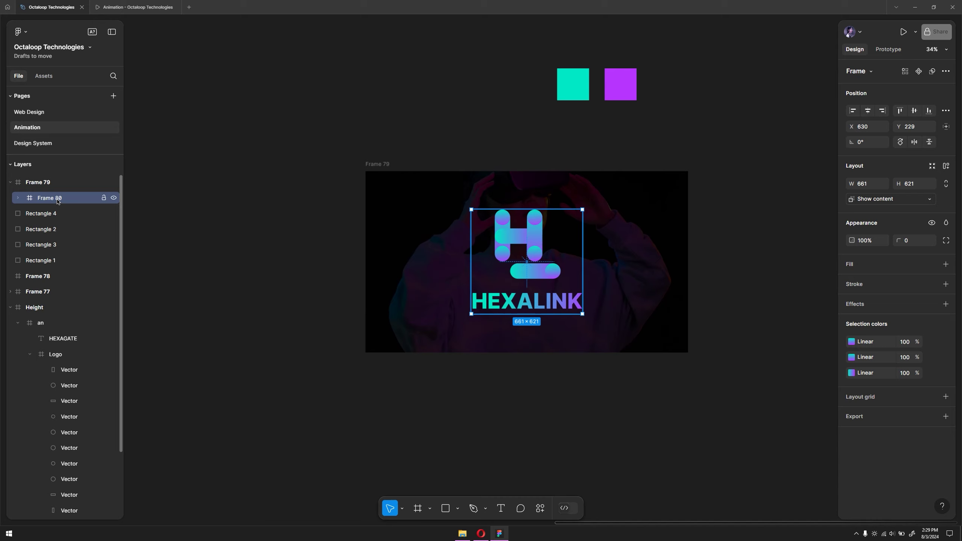
- Rename the Frame 80 layer to Animation
{"action": "double_click", "coordinate": [58, 199]}
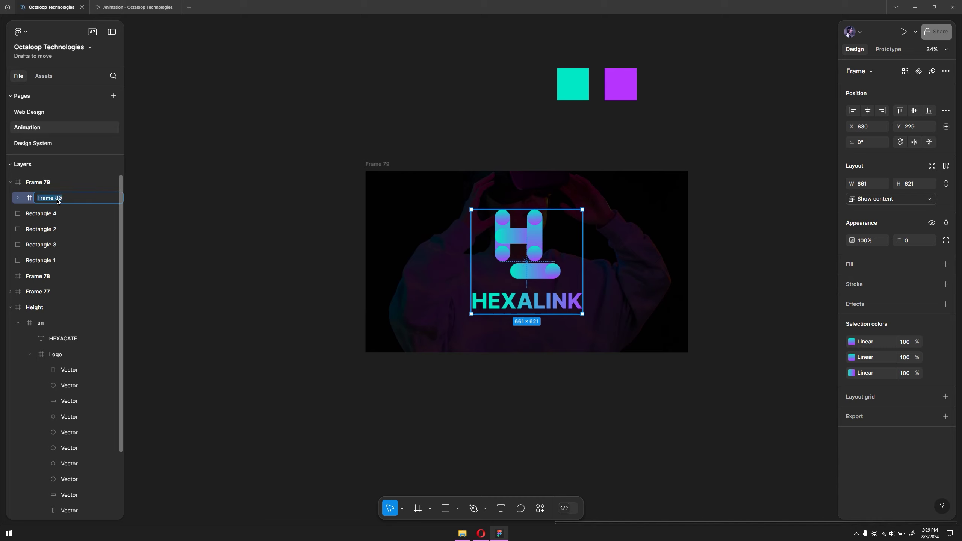
{"action": "type", "text": "Animation"}
{"action": "left_click", "coordinate": [648, 277]}
{"action": "scroll", "coordinate": [651, 240], "scroll_direction": "down", "scroll_amount": 3}
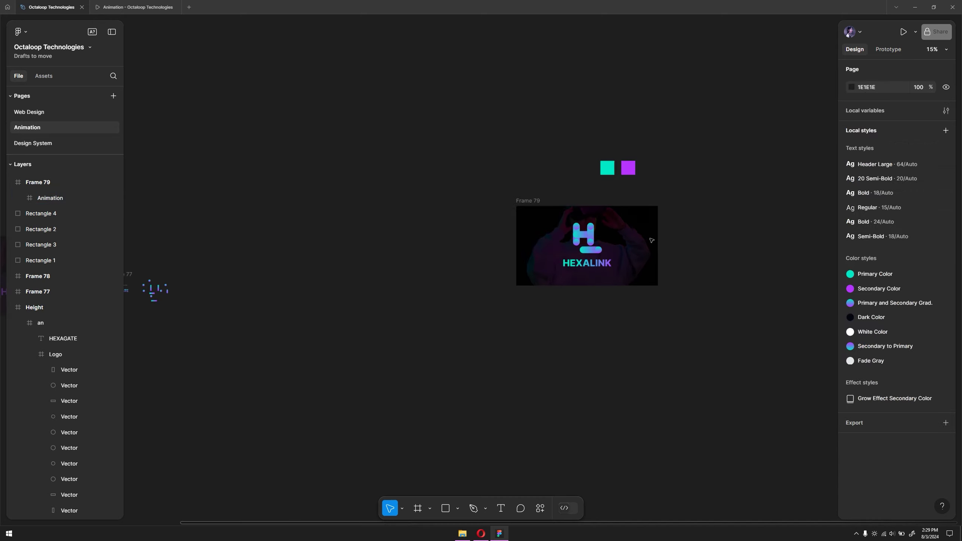
{"action": "scroll", "coordinate": [528, 204], "scroll_direction": "up", "scroll_amount": 1}
- Rename the outer Frame 79 to Completed Logo
{"action": "double_click", "coordinate": [526, 201]}
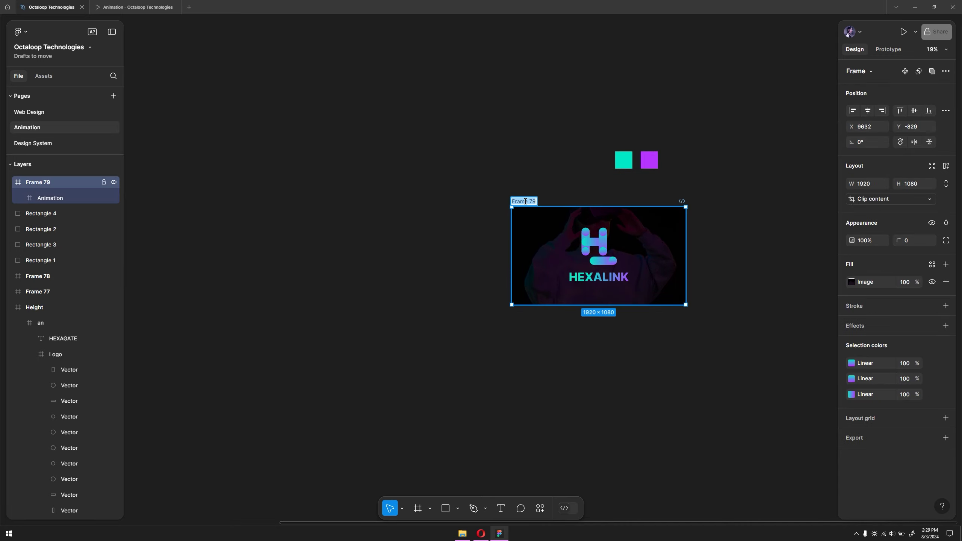
{"action": "type", "text": "Completed"}
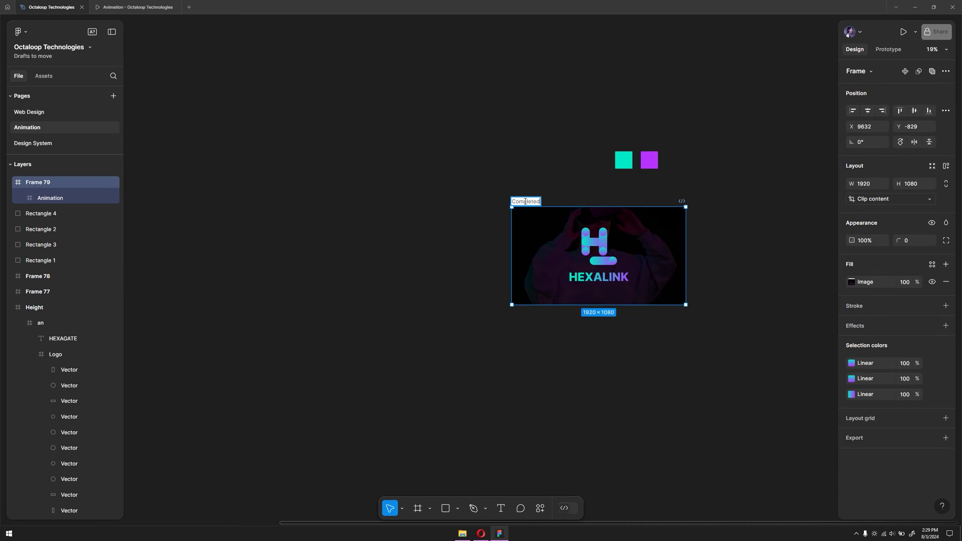
{"action": "type", "text": " Logo"}
{"action": "key", "text": "Return"}
{"action": "key", "text": "Escape"}
- Duplicate the Completed Logo frame to its left with an Alt-drag
{"action": "scroll", "coordinate": [655, 227], "scroll_direction": "up", "scroll_amount": 2}
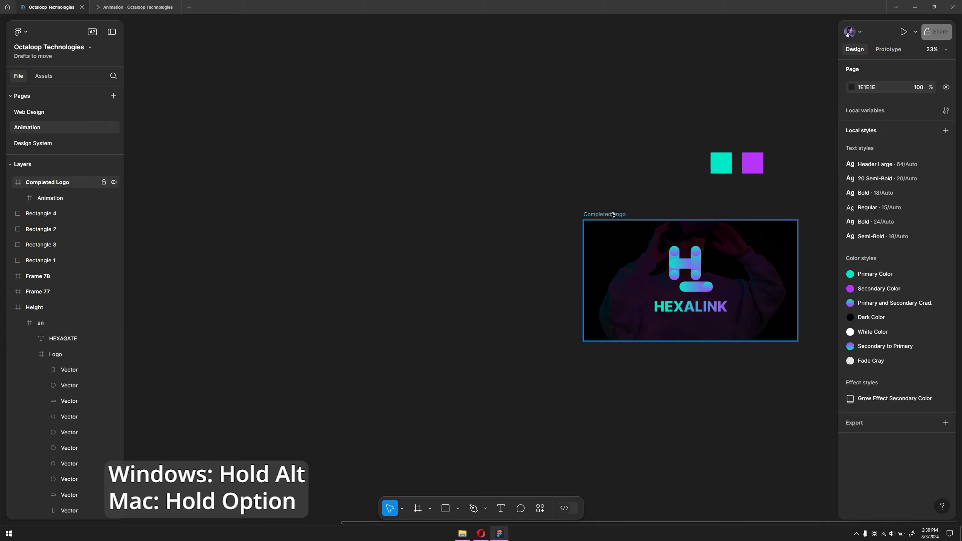
{"action": "left_click_drag", "start_coordinate": [612, 215], "coordinate": [374, 216]}
{"action": "key", "text": "shift+2"}
{"action": "key", "text": "Escape"}
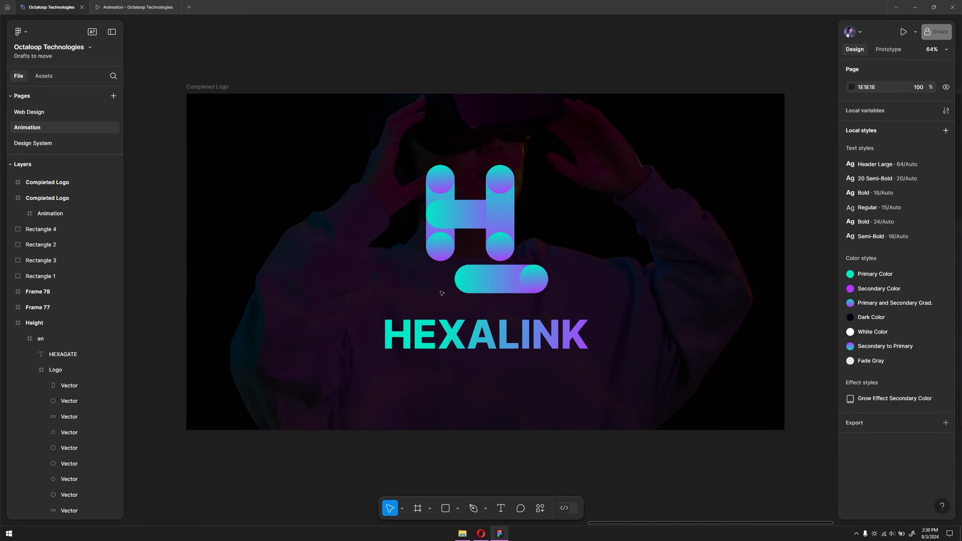
{"action": "left_click", "coordinate": [482, 241]}
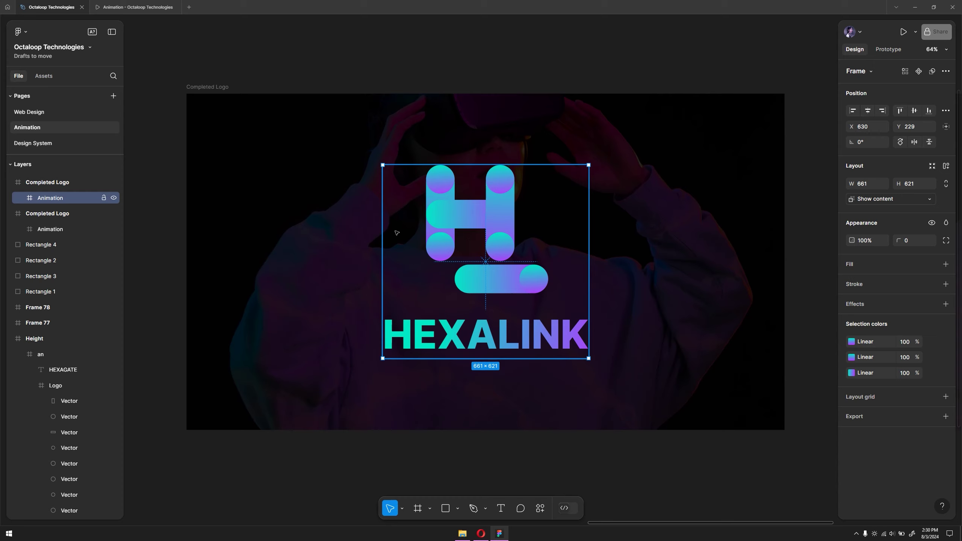
- Rename the left duplicate frame to UnAnimated Part
{"action": "scroll", "coordinate": [397, 231], "scroll_direction": "down", "scroll_amount": 5}
{"action": "scroll", "coordinate": [396, 228], "scroll_direction": "up", "scroll_amount": 2}
{"action": "scroll", "coordinate": [397, 230], "scroll_direction": "down", "scroll_amount": 3}
{"action": "left_click", "coordinate": [449, 357]}
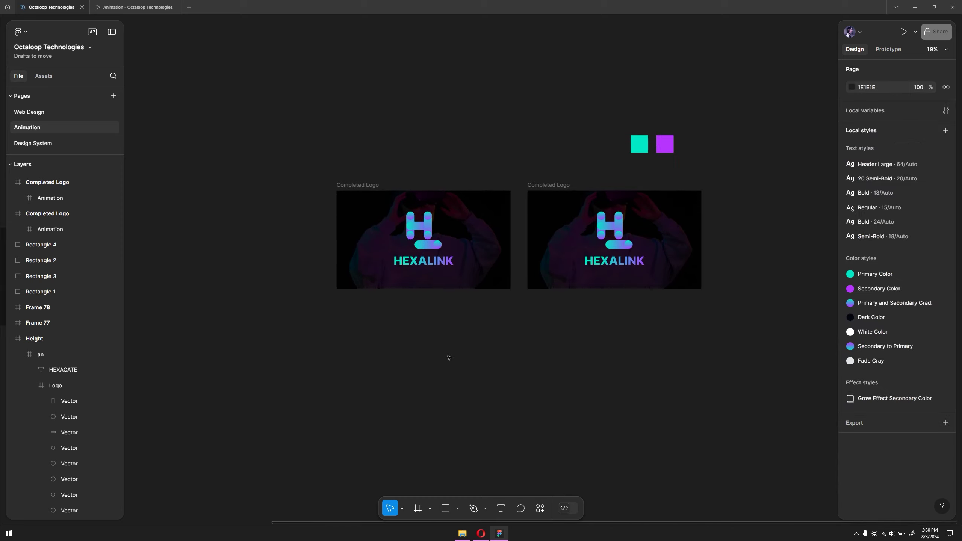
{"action": "left_click", "coordinate": [561, 185]}
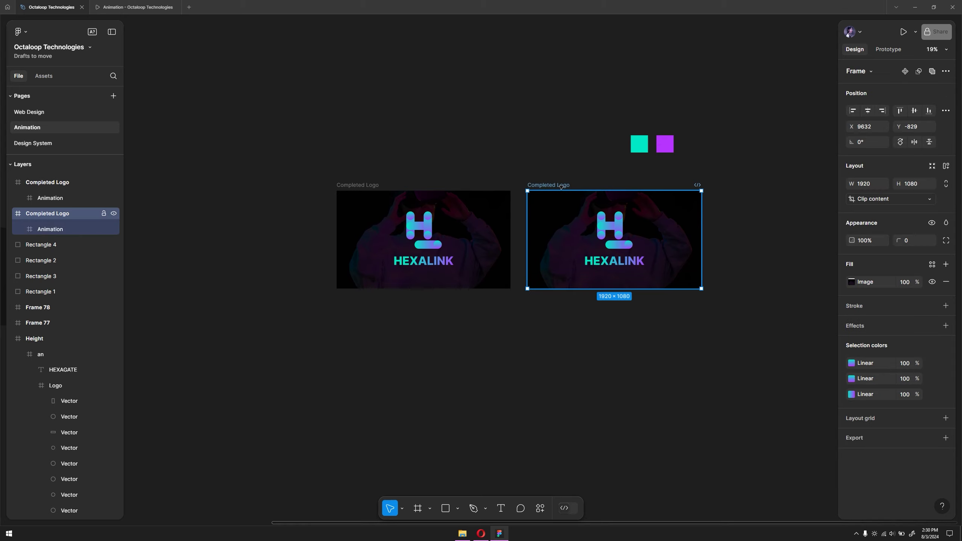
{"action": "left_click", "coordinate": [364, 187]}
{"action": "type", "text": "UnAnimated Part"}
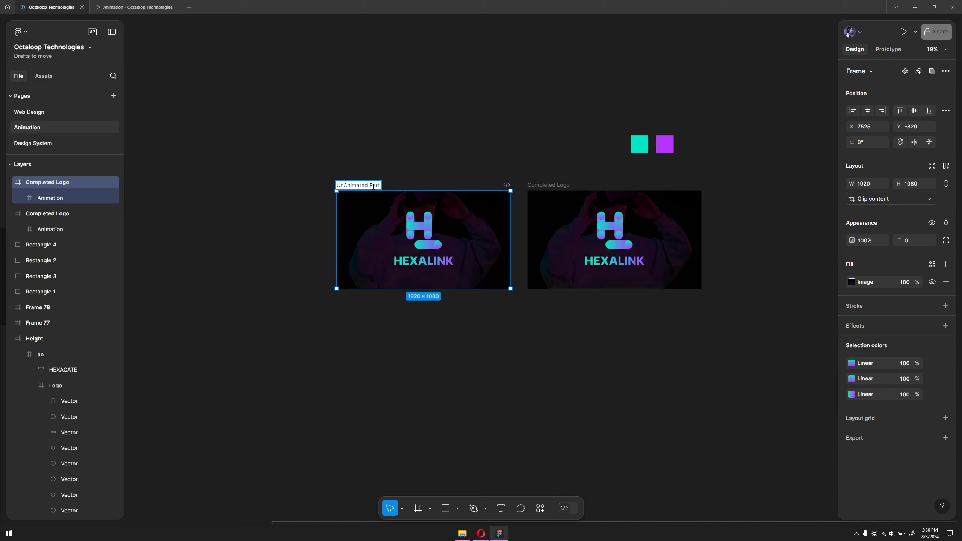
{"action": "key", "text": "Return"}
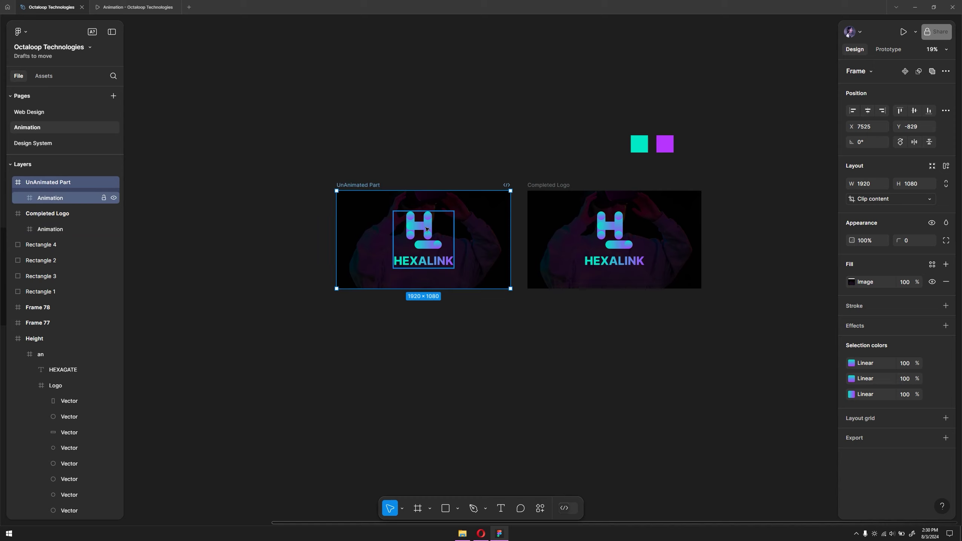
{"action": "left_click", "coordinate": [427, 230]}
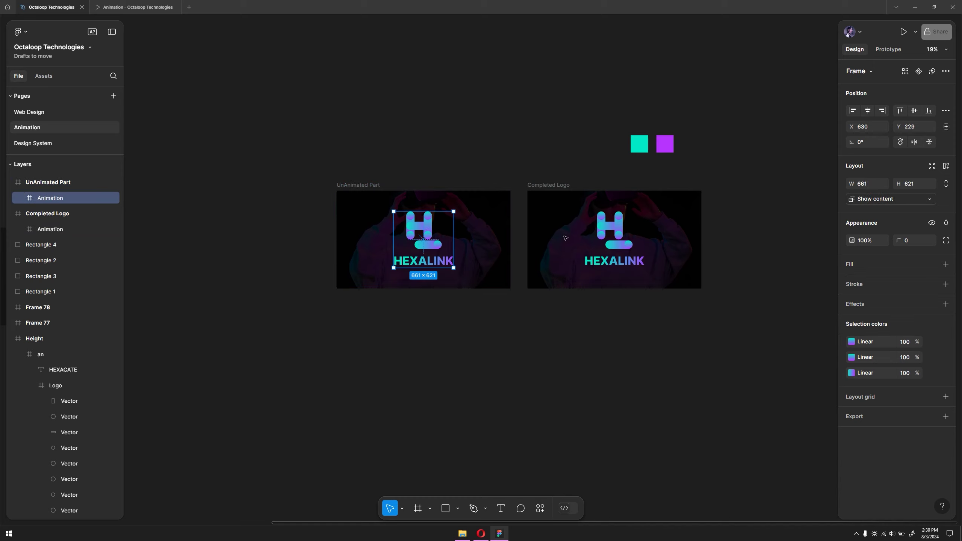
{"action": "left_click", "coordinate": [608, 235]}
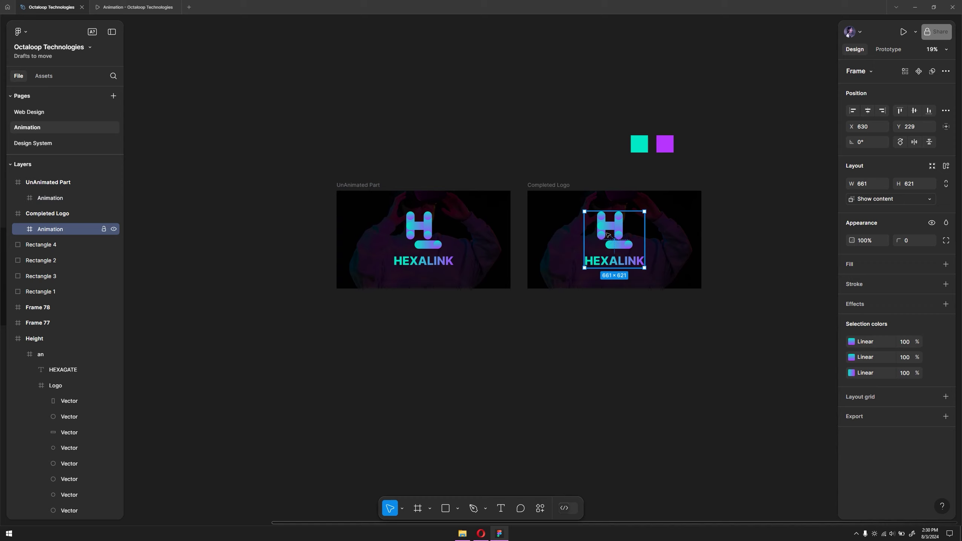
{"action": "left_click", "coordinate": [420, 235]}
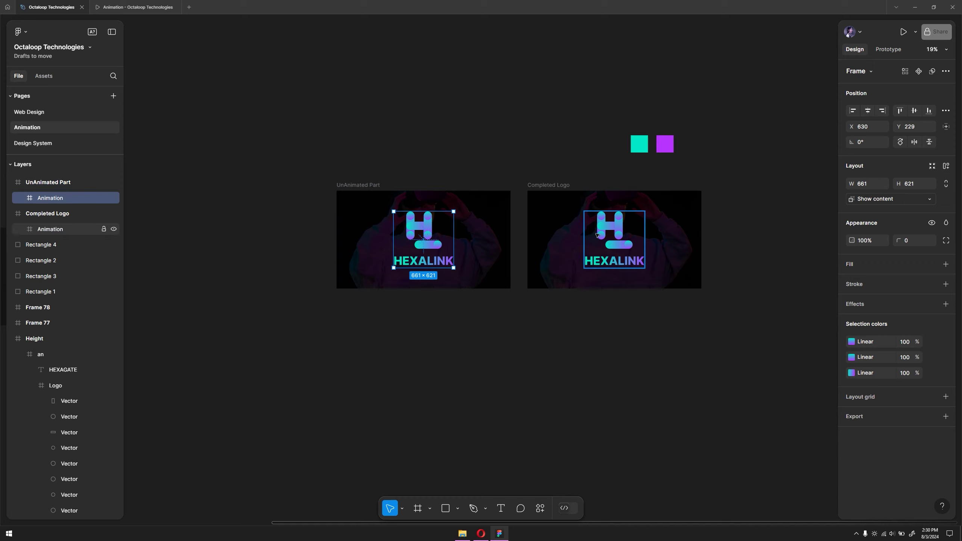
{"action": "scroll", "coordinate": [443, 233], "scroll_direction": "up", "scroll_amount": 3}
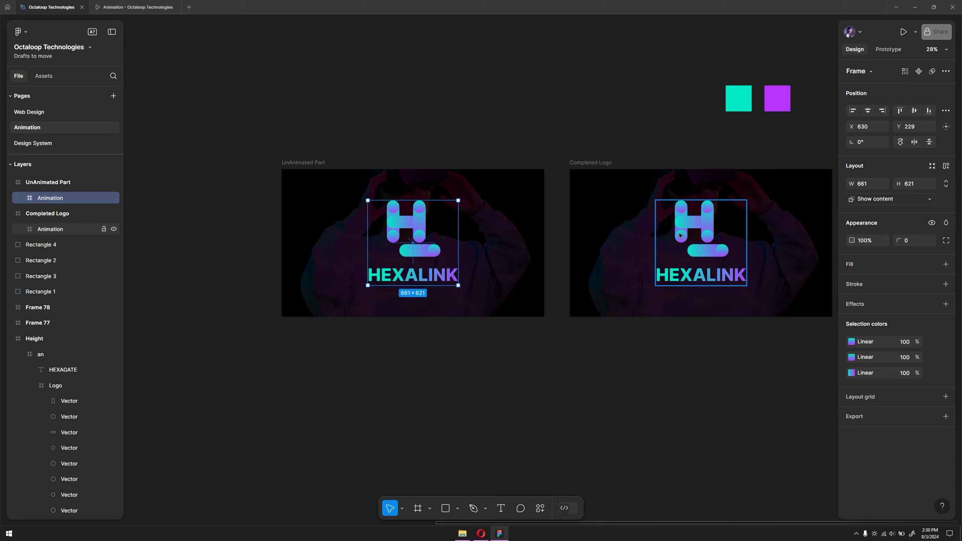
- Scatter the H's crossbar, right pillar and pillar circles apart in UnAnimated Part
{"action": "right_click", "coordinate": [417, 265]}
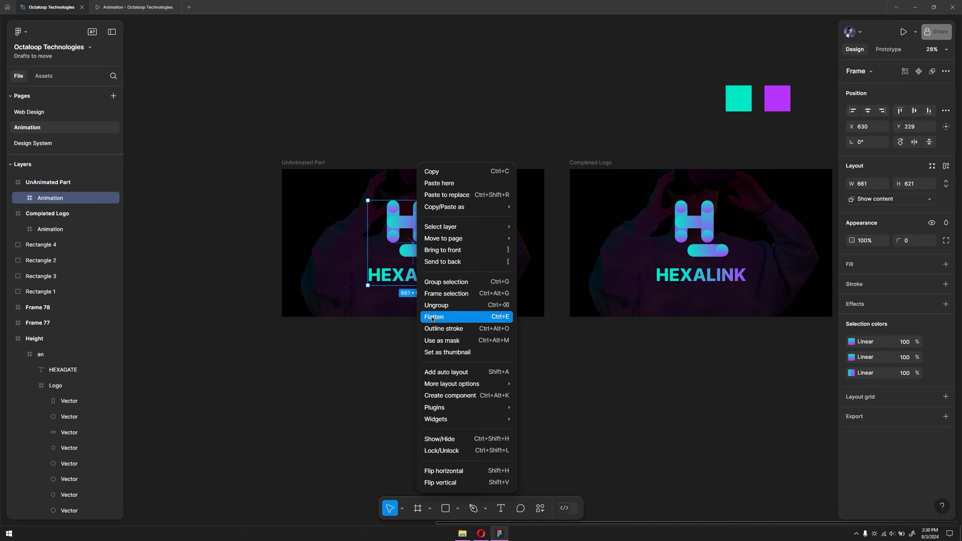
{"action": "left_click", "coordinate": [409, 313]}
{"action": "scroll", "coordinate": [437, 248], "scroll_direction": "up", "scroll_amount": 5}
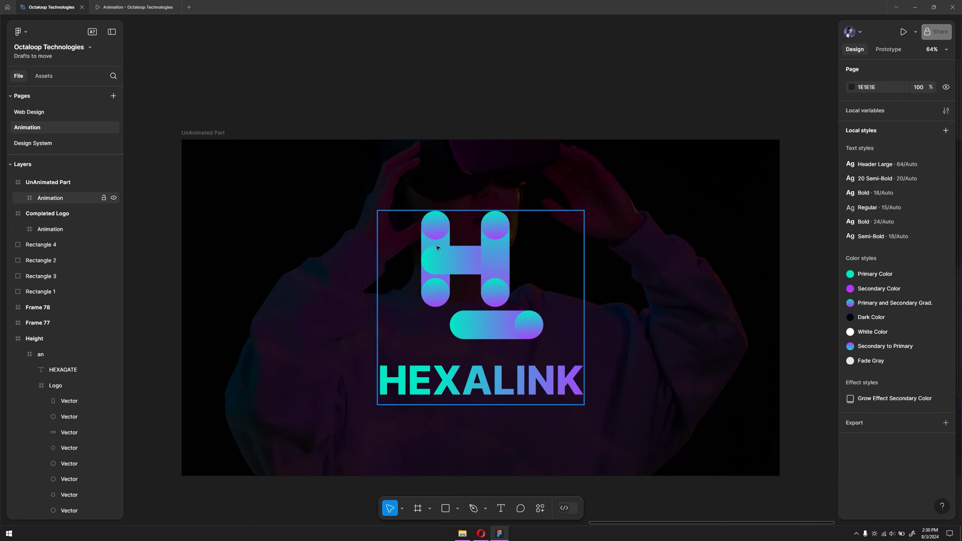
{"action": "left_click", "coordinate": [436, 248]}
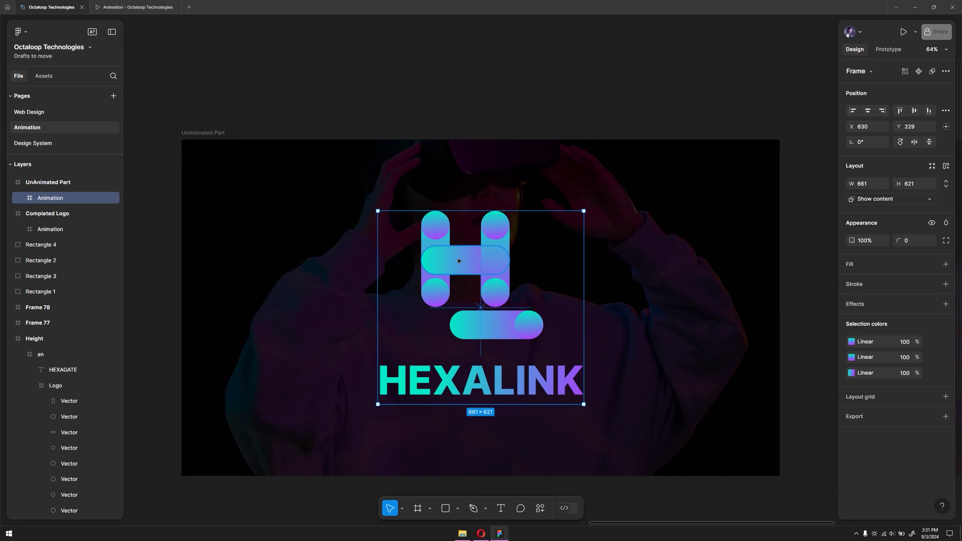
{"action": "left_click_drag", "start_coordinate": [458, 261], "coordinate": [625, 260]}
{"action": "left_click_drag", "start_coordinate": [494, 258], "coordinate": [377, 263]}
{"action": "left_click_drag", "start_coordinate": [495, 219], "coordinate": [495, 162]}
{"action": "left_click_drag", "start_coordinate": [434, 230], "coordinate": [380, 184]}
{"action": "left_click_drag", "start_coordinate": [435, 292], "coordinate": [386, 325]}
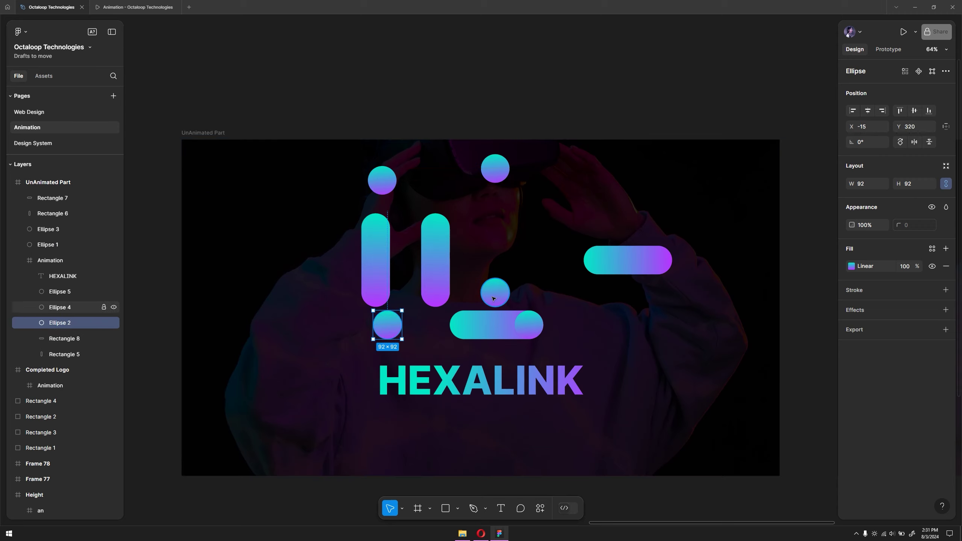
{"action": "left_click_drag", "start_coordinate": [493, 299], "coordinate": [529, 257]}
- Push the pill's end circle right and shift the lower pill away
{"action": "left_click", "coordinate": [531, 328]}
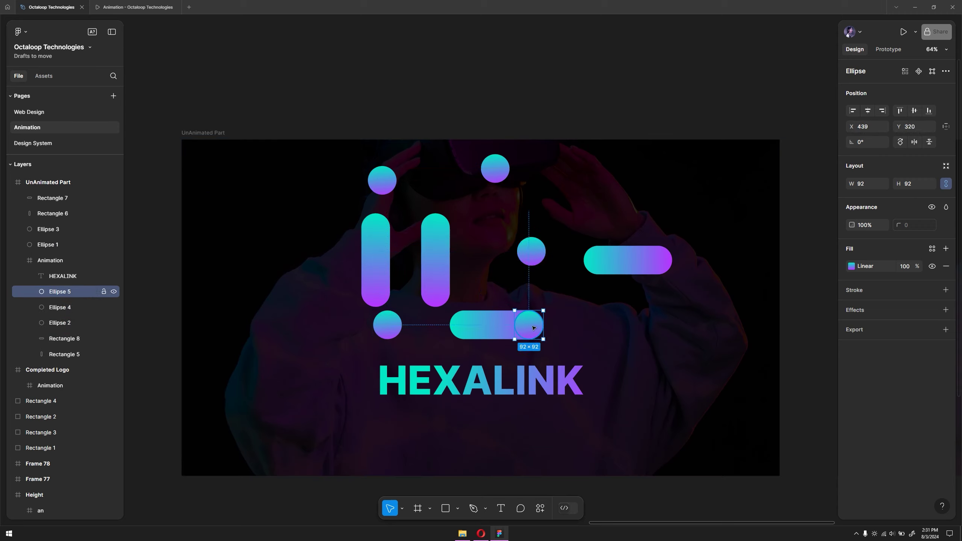
{"action": "left_click_drag", "start_coordinate": [532, 327], "coordinate": [630, 328]}
{"action": "left_click", "coordinate": [509, 327]}
{"action": "left_click_drag", "start_coordinate": [509, 327], "coordinate": [419, 337]}
{"action": "scroll", "coordinate": [701, 229], "scroll_direction": "down", "scroll_amount": 3}
- Move the HEXALINK wordmark to the left edge and fade it to 40% opacity
{"action": "left_click", "coordinate": [522, 391]}
{"action": "left_click_drag", "start_coordinate": [851, 240], "coordinate": [779, 239]}
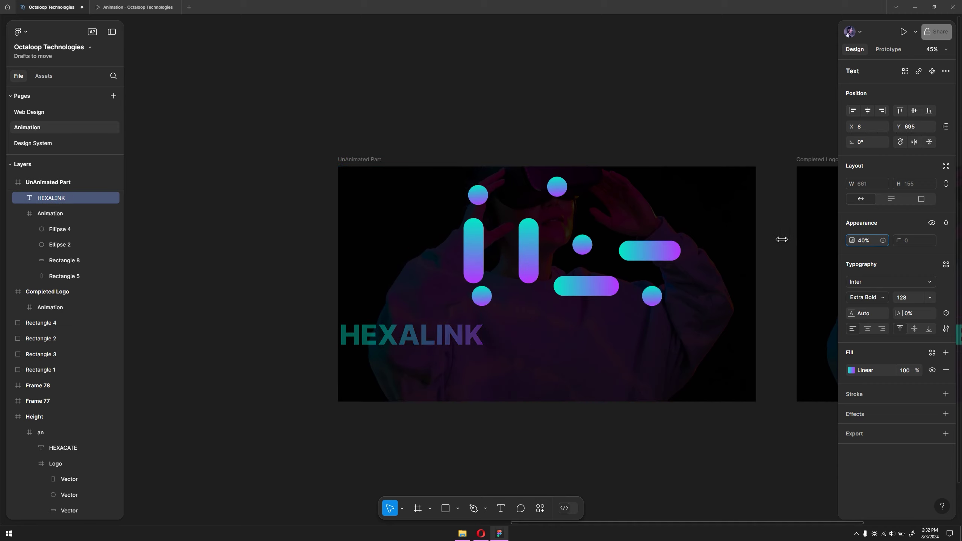
{"action": "key", "text": "Escape"}
{"action": "scroll", "coordinate": [431, 360], "scroll_direction": "down", "scroll_amount": 5}
{"action": "left_click", "coordinate": [87, 214]}
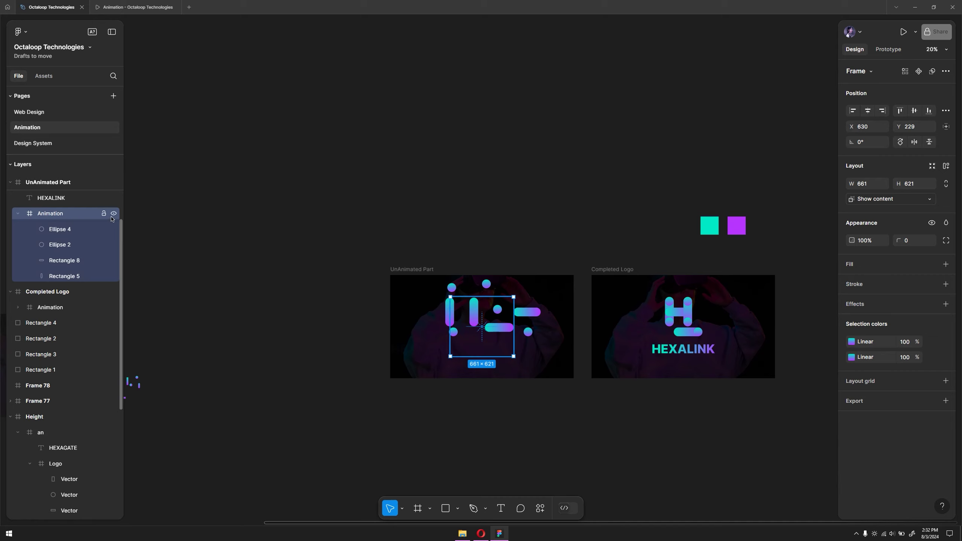
- Move the six layers from HEXALINK up to Rectangle 7 into the Animation frame
{"action": "left_click", "coordinate": [113, 214]}
{"action": "scroll", "coordinate": [92, 229], "scroll_direction": "up", "scroll_amount": 4}
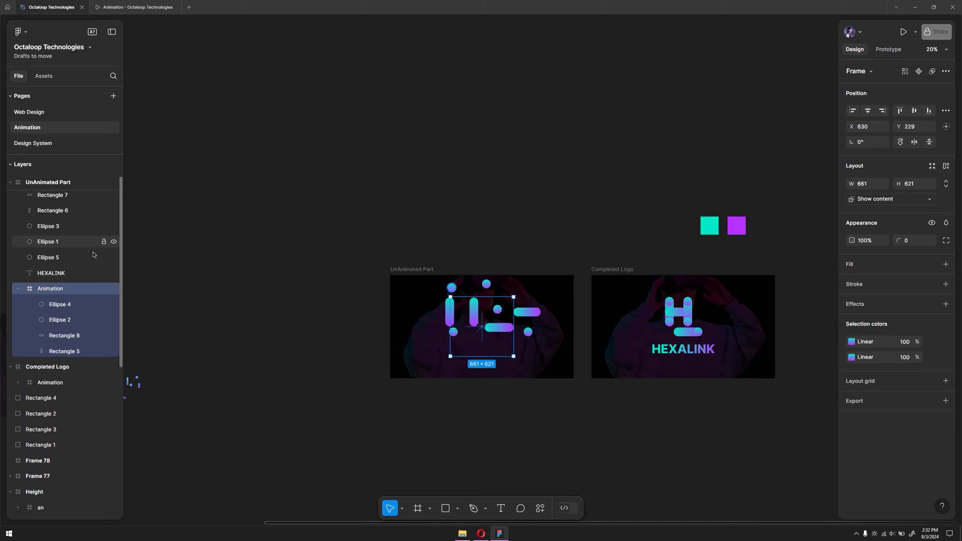
{"action": "left_click", "coordinate": [70, 273]}
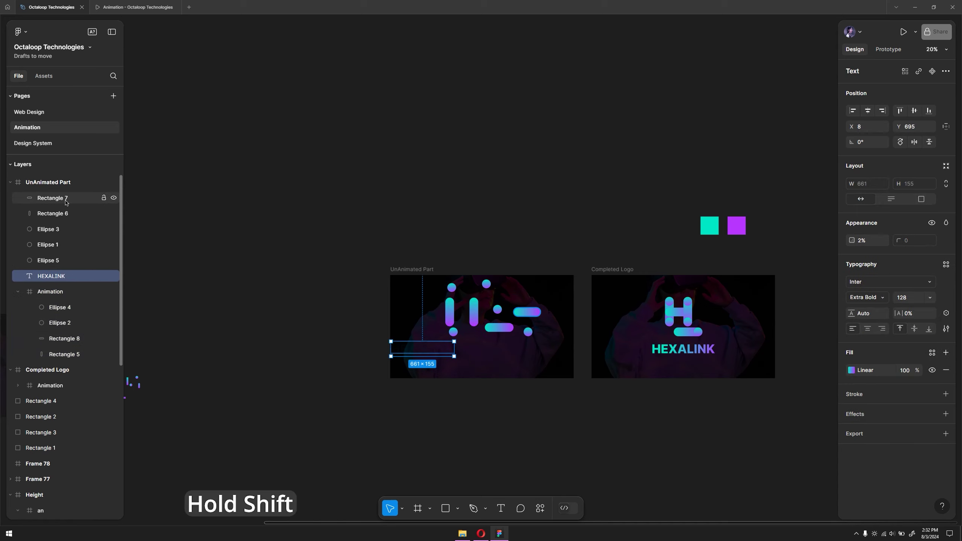
{"action": "left_click", "coordinate": [65, 199], "text": "shift"}
{"action": "left_click_drag", "start_coordinate": [64, 214], "coordinate": [59, 302]}
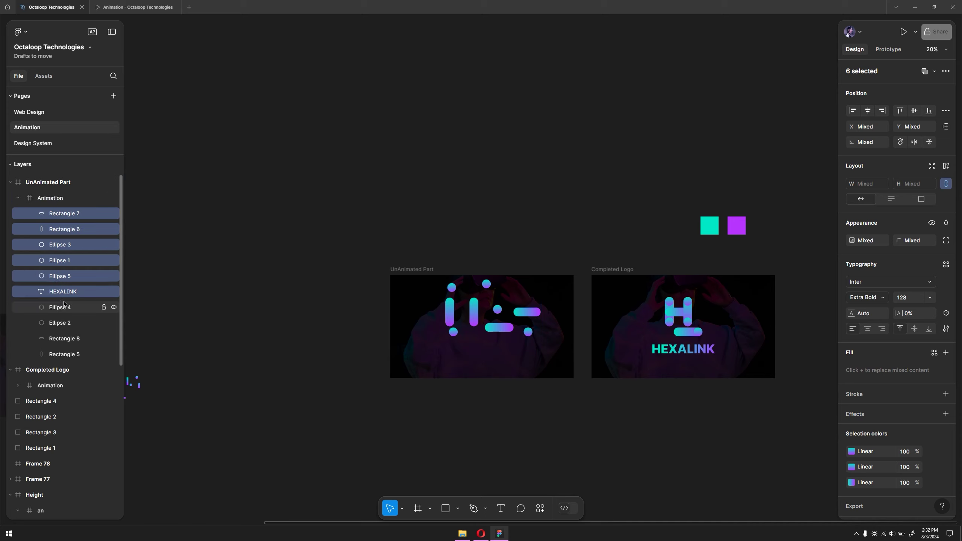
{"action": "key", "text": "Escape"}
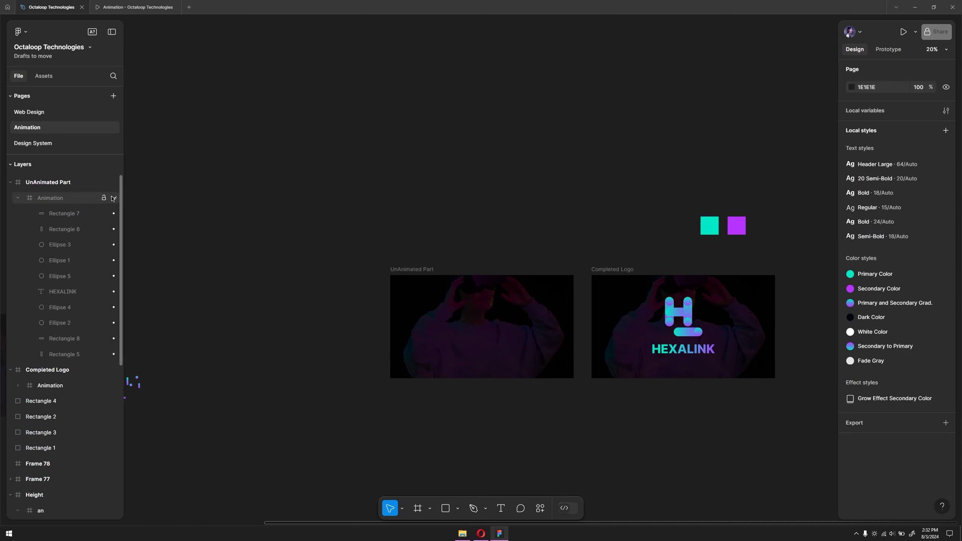
{"action": "scroll", "coordinate": [472, 322], "scroll_direction": "up", "scroll_amount": 2}
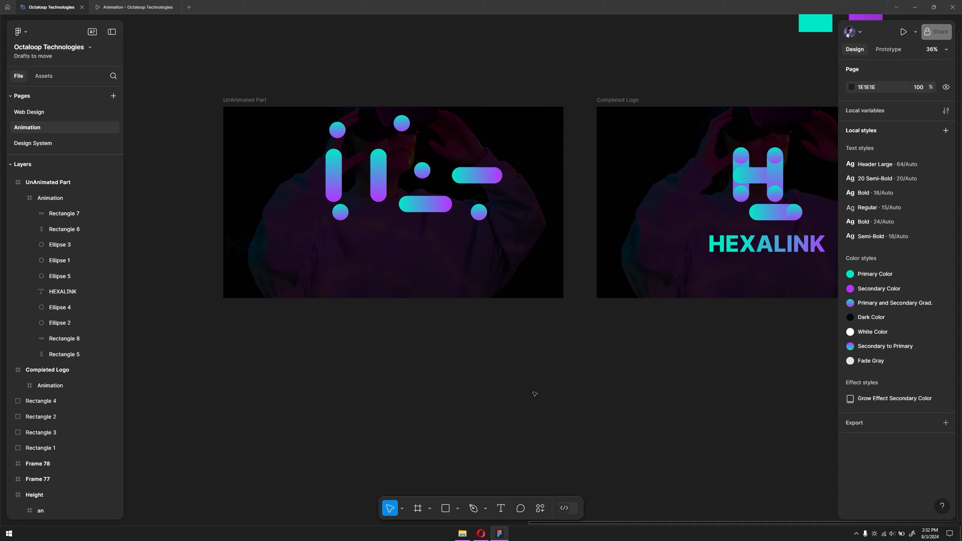
- Link Animation to Completed Logo on click with Smart animate, Ease out, 1500ms
{"action": "left_click", "coordinate": [433, 264]}
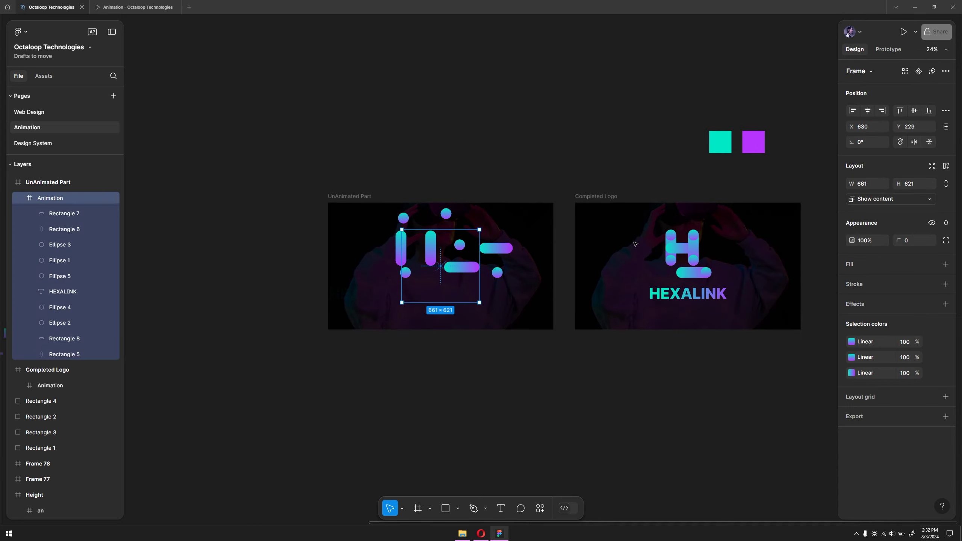
{"action": "left_click", "coordinate": [886, 49]}
{"action": "left_click_drag", "start_coordinate": [480, 266], "coordinate": [617, 241]}
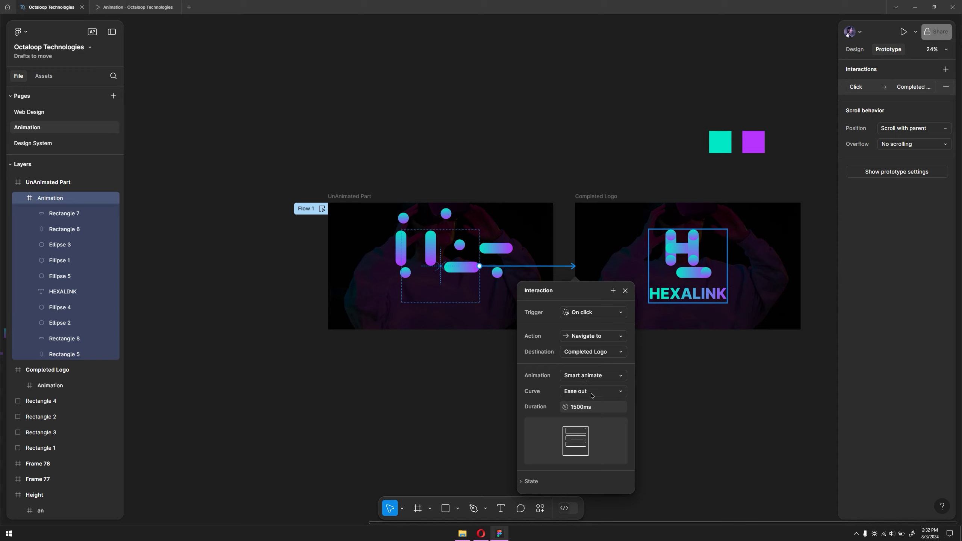
{"action": "left_click", "coordinate": [543, 180]}
{"action": "scroll", "coordinate": [543, 179], "scroll_direction": "up", "scroll_amount": 1}
{"action": "scroll", "coordinate": [543, 180], "scroll_direction": "left", "scroll_amount": 1}
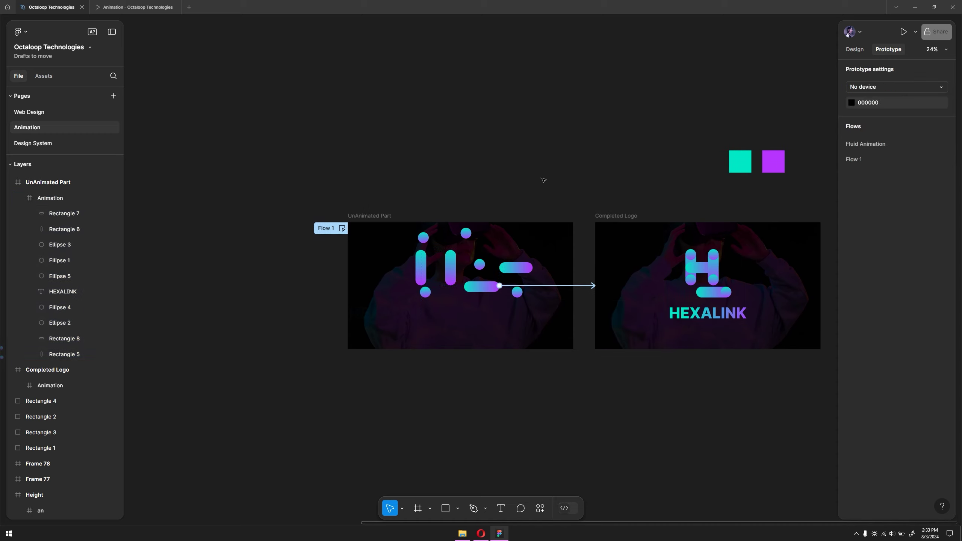
- Rename Flow 1 to Motion Design and play its preview of the logo assembling
{"action": "left_click", "coordinate": [325, 228]}
{"action": "left_click", "coordinate": [326, 228]}
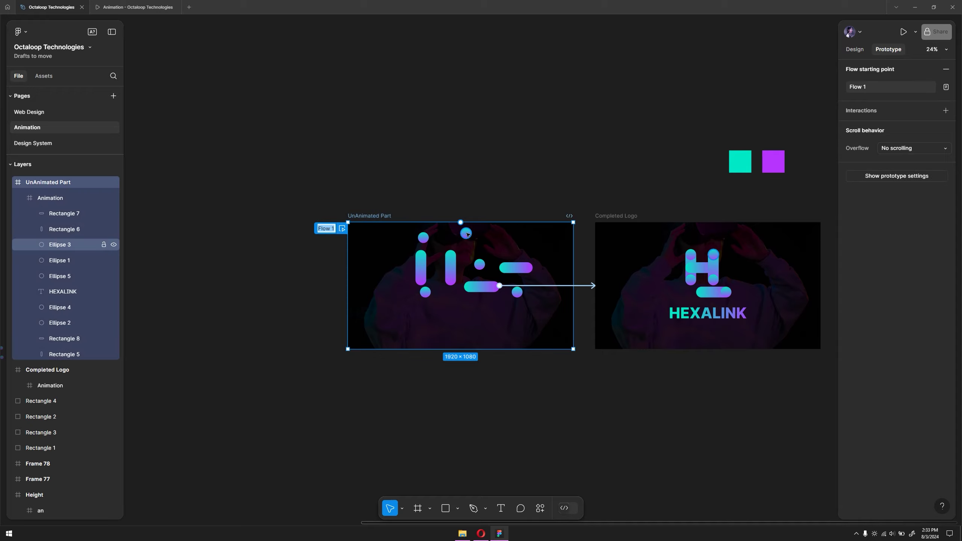
{"action": "type", "text": "Motion Design"}
{"action": "key", "text": "Return"}
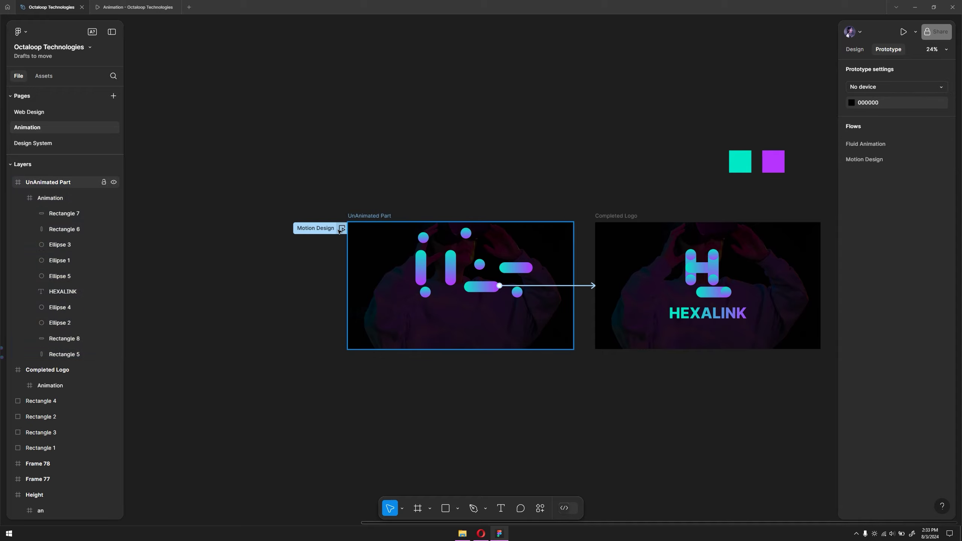
{"action": "left_click", "coordinate": [342, 229]}
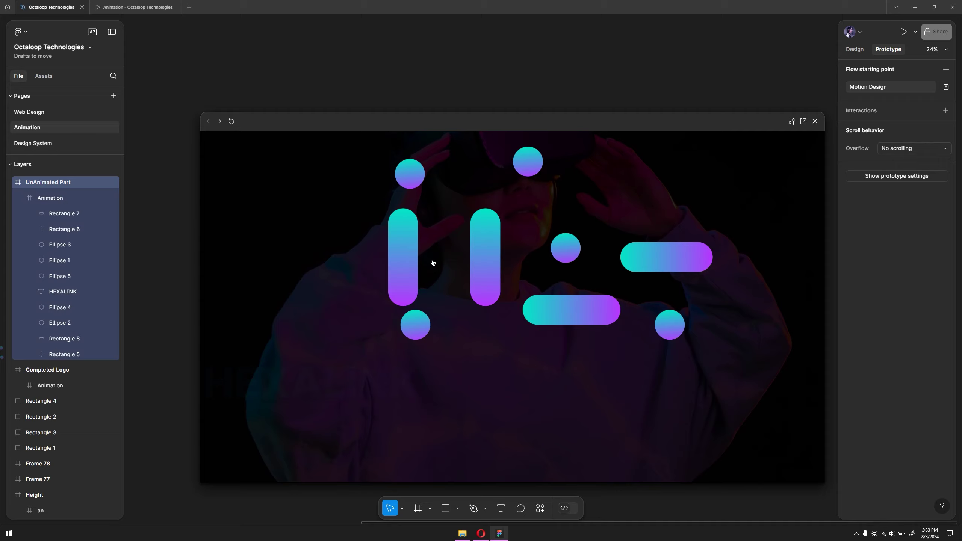
{"action": "left_click", "coordinate": [585, 304]}
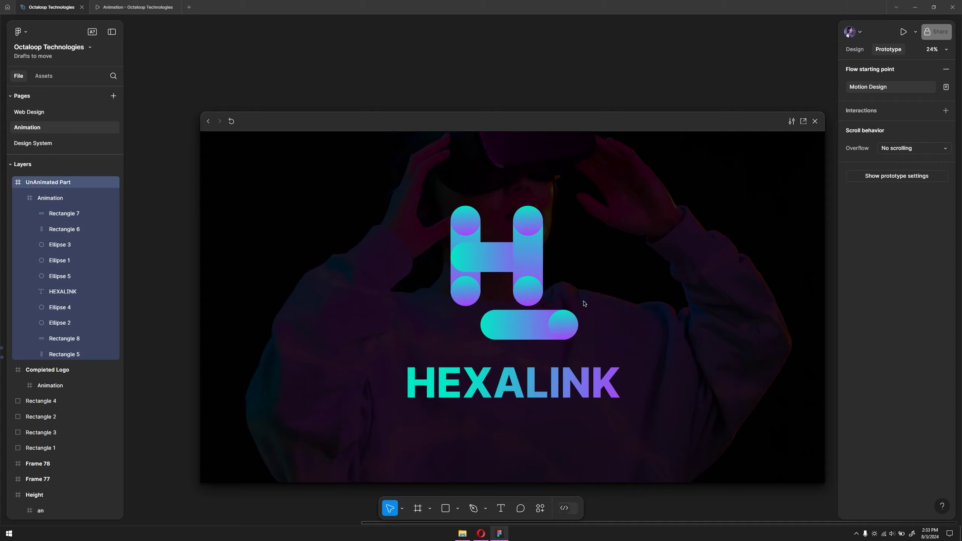
- Change the Completed Logo link's trigger from On click to While hovering
{"action": "left_click", "coordinate": [813, 122]}
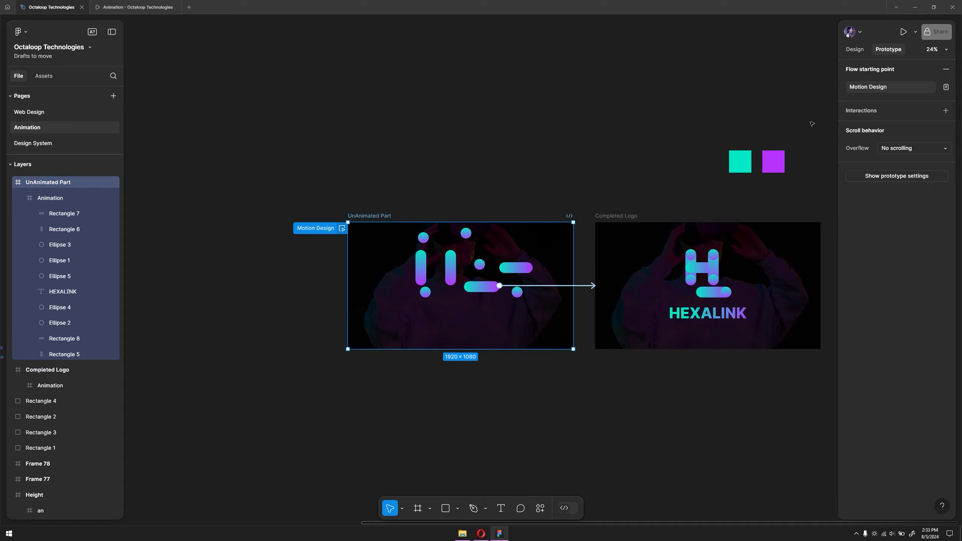
{"action": "left_click", "coordinate": [580, 287]}
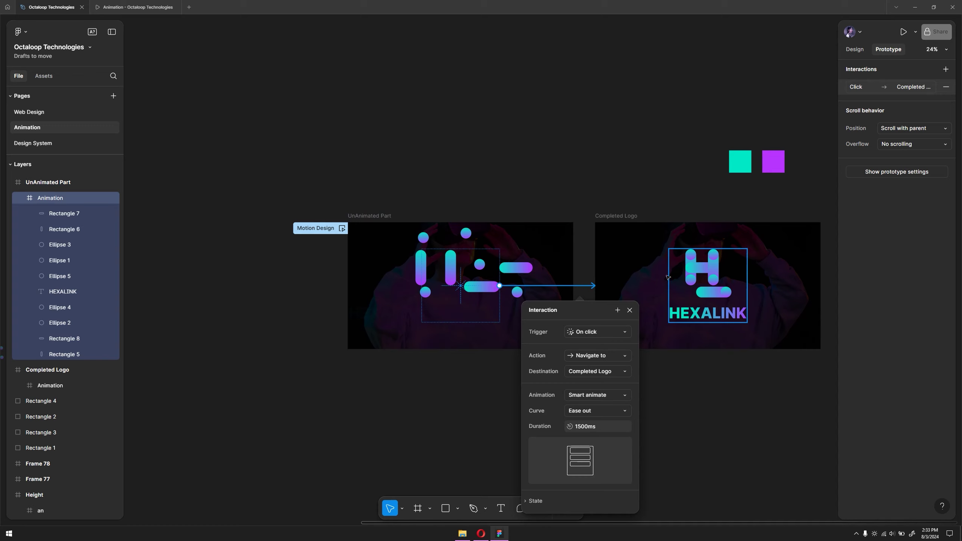
{"action": "left_click", "coordinate": [578, 336]}
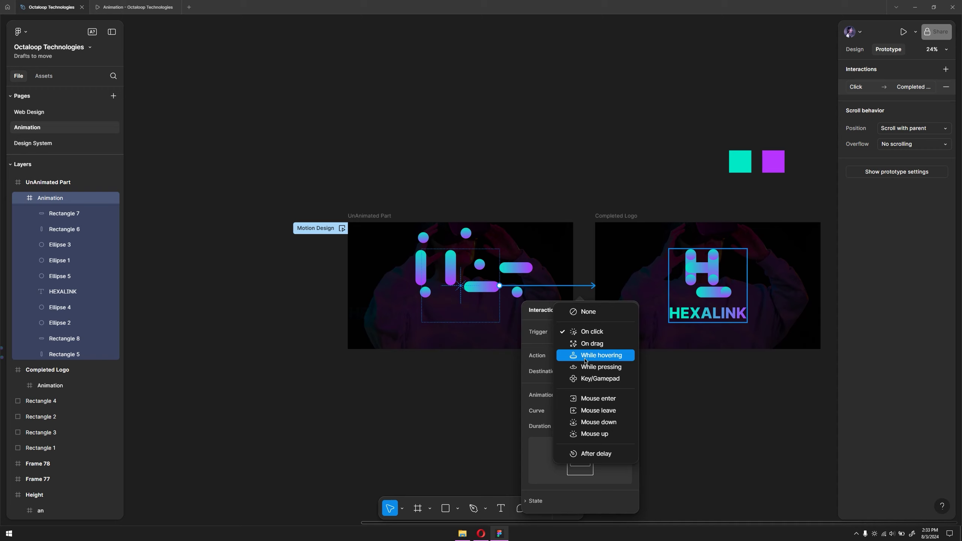
{"action": "left_click", "coordinate": [610, 356]}
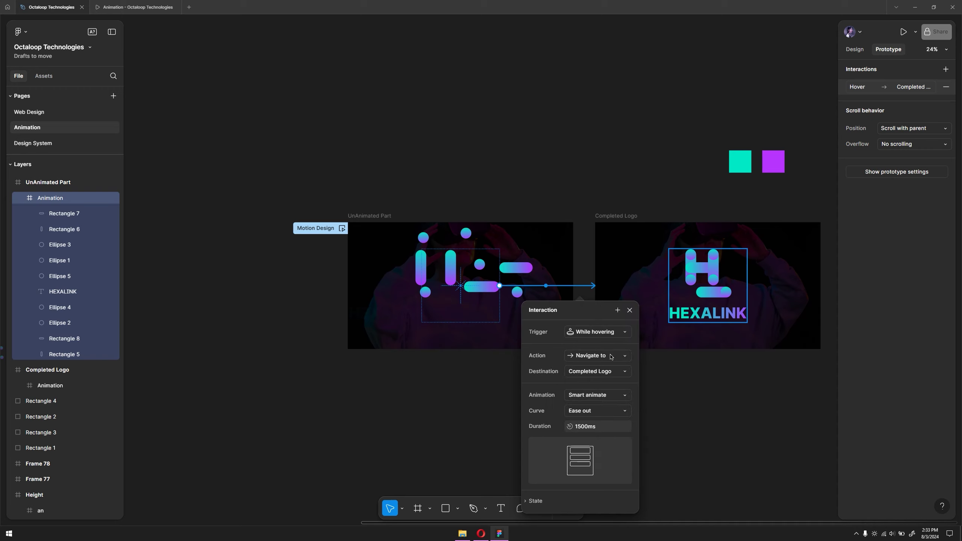
{"action": "left_click", "coordinate": [712, 409]}
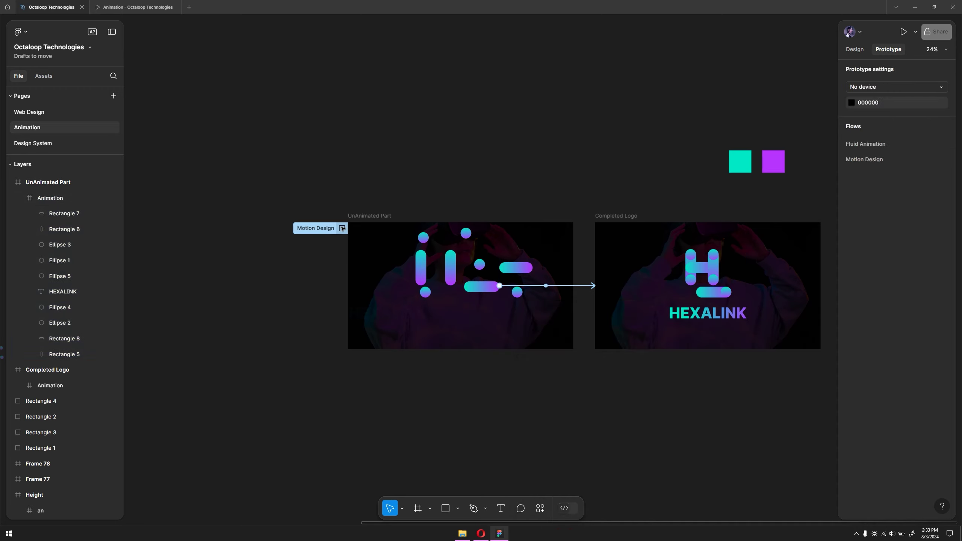
- Play the Motion Design preview to check the hover-triggered HEXALINK logo assembly, then close it
{"action": "left_click", "coordinate": [342, 228]}
{"action": "mouse_move", "coordinate": [412, 257]}
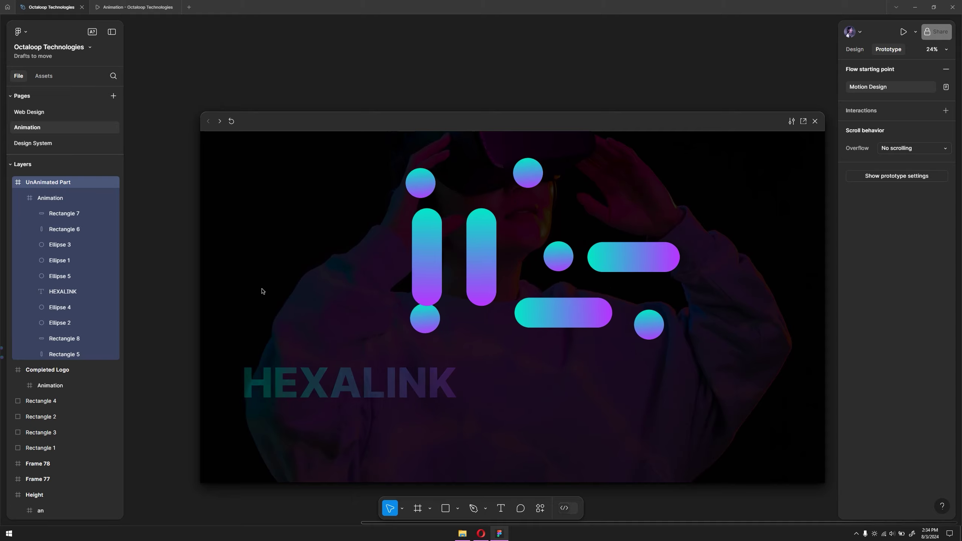
{"action": "mouse_move", "coordinate": [577, 339]}
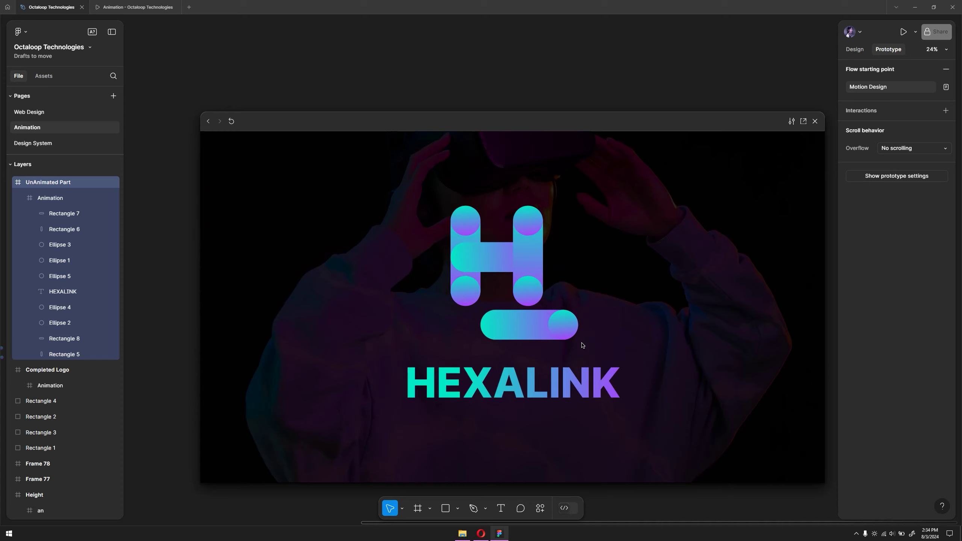
{"action": "key", "text": "Escape"}
- Scroll down the YouTube channel's Videos tab to the older Photoshop tutorials
{"action": "scroll", "coordinate": [584, 396], "scroll_direction": "right", "scroll_amount": 2}
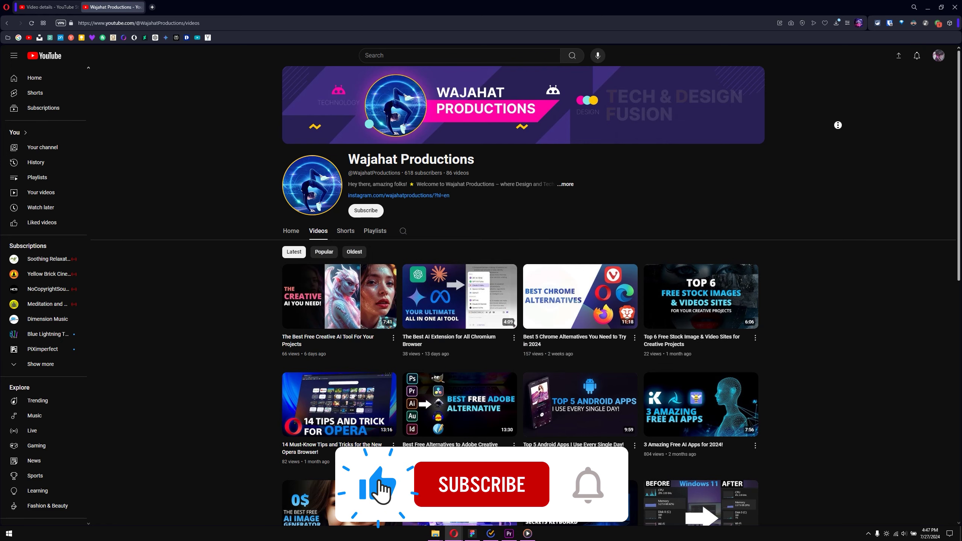
{"action": "scroll", "coordinate": [838, 125], "scroll_direction": "down", "scroll_amount": 1}
{"action": "scroll", "coordinate": [838, 132], "scroll_direction": "down", "scroll_amount": 2}
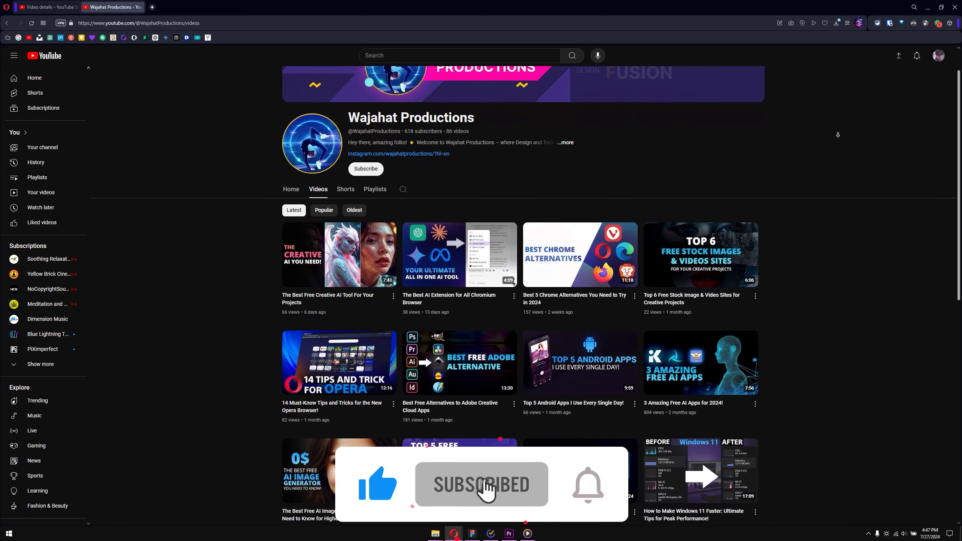
{"action": "scroll", "coordinate": [837, 134], "scroll_direction": "down", "scroll_amount": 2}
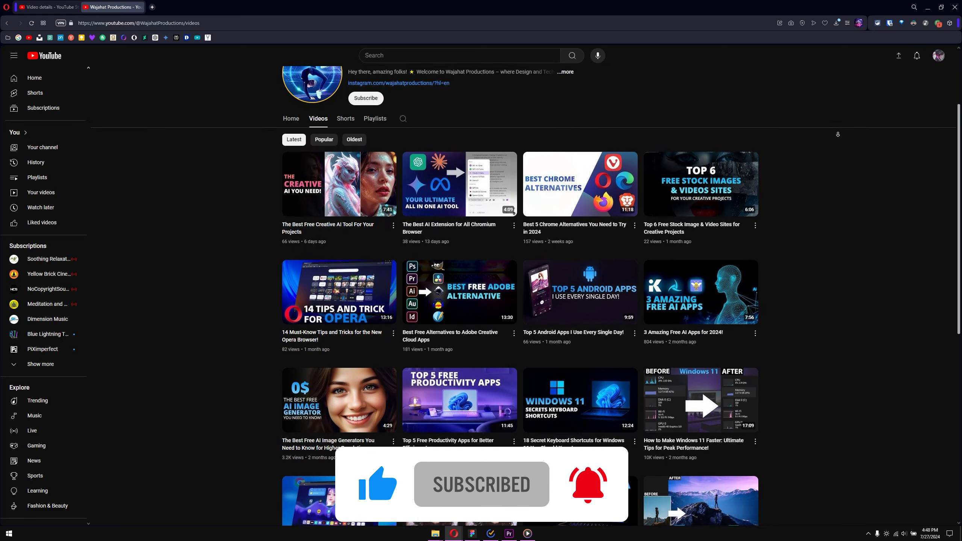
{"action": "scroll", "coordinate": [837, 134], "scroll_direction": "down", "scroll_amount": 4}
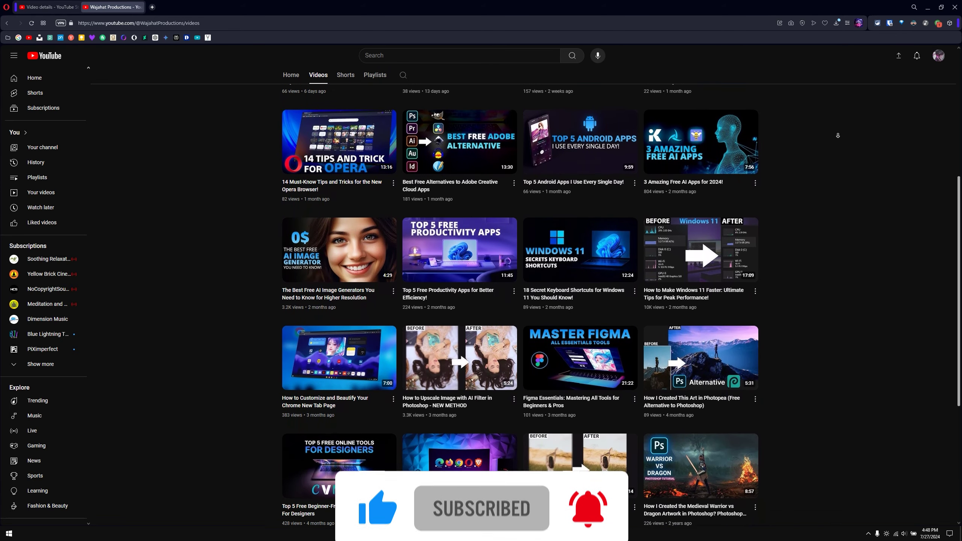
{"action": "scroll", "coordinate": [837, 135], "scroll_direction": "down", "scroll_amount": 3}
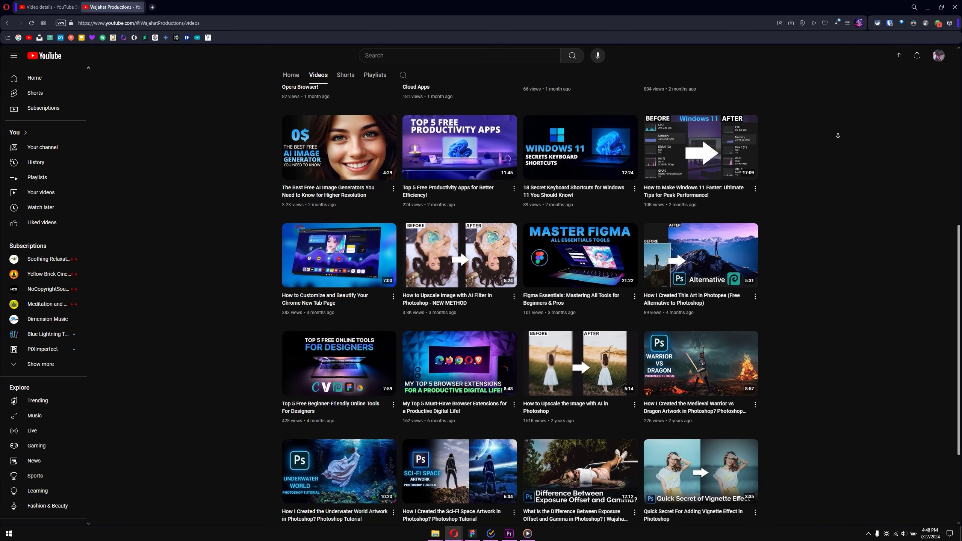
{"action": "scroll", "coordinate": [838, 135], "scroll_direction": "down", "scroll_amount": 2}
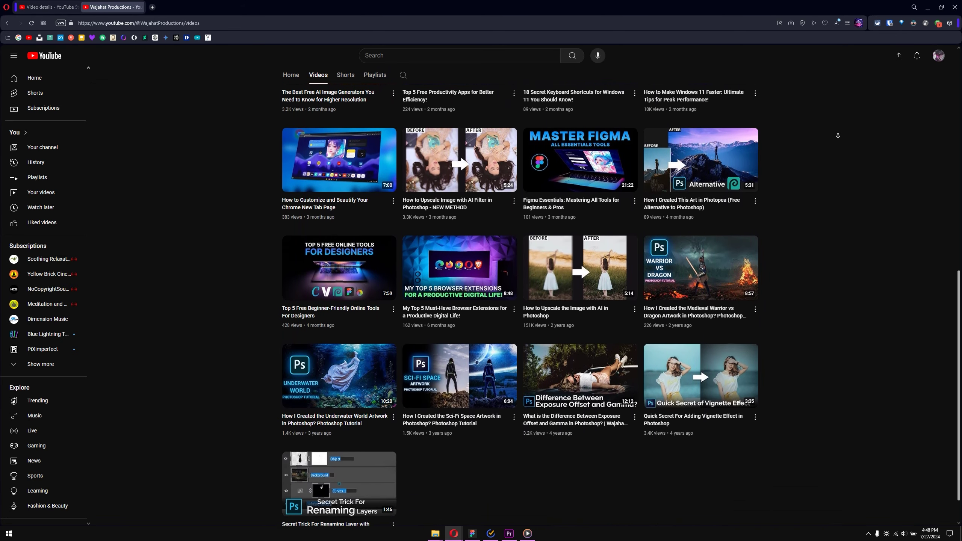